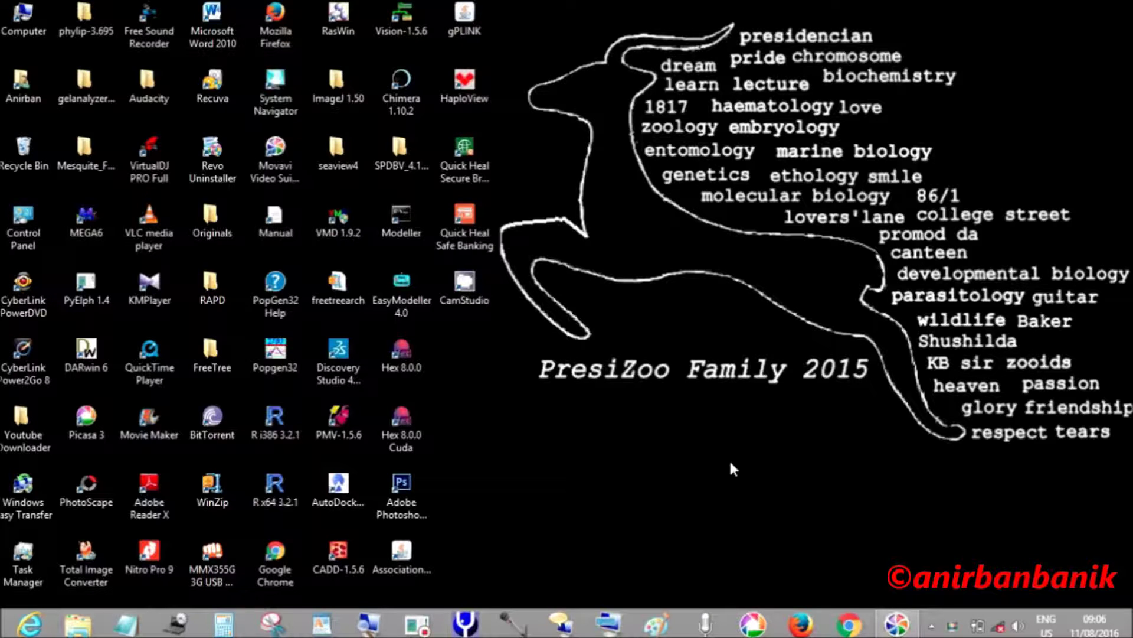
# Browse from Computer to Downloads > md3 > md, the simulation output folder.
pyautogui.doubleClick(16, 30)
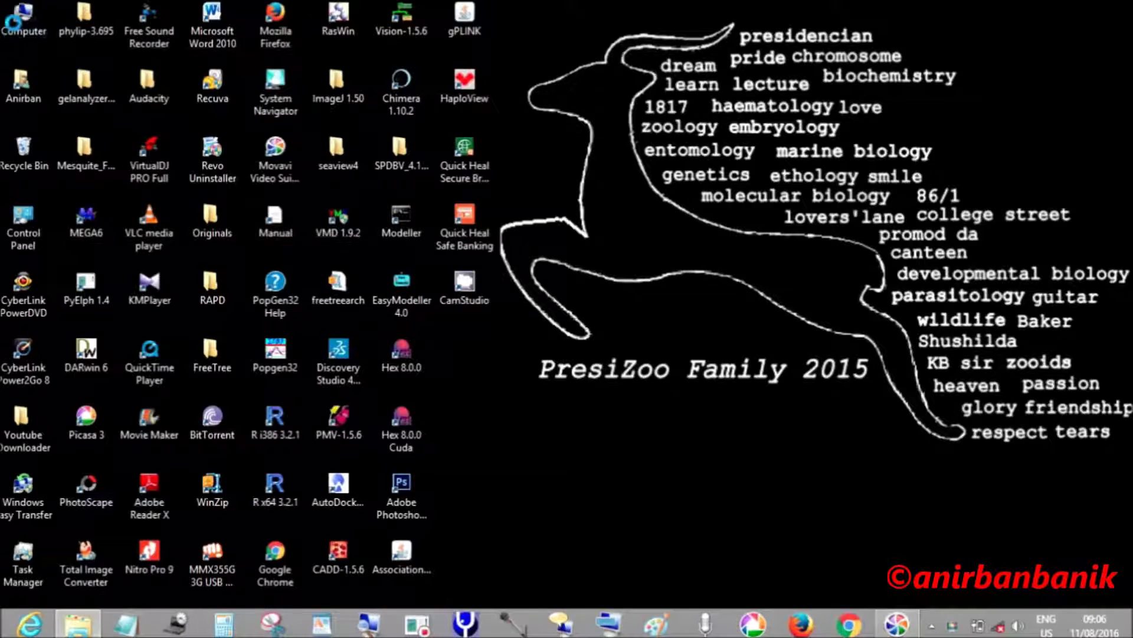
pyautogui.click(54, 200)
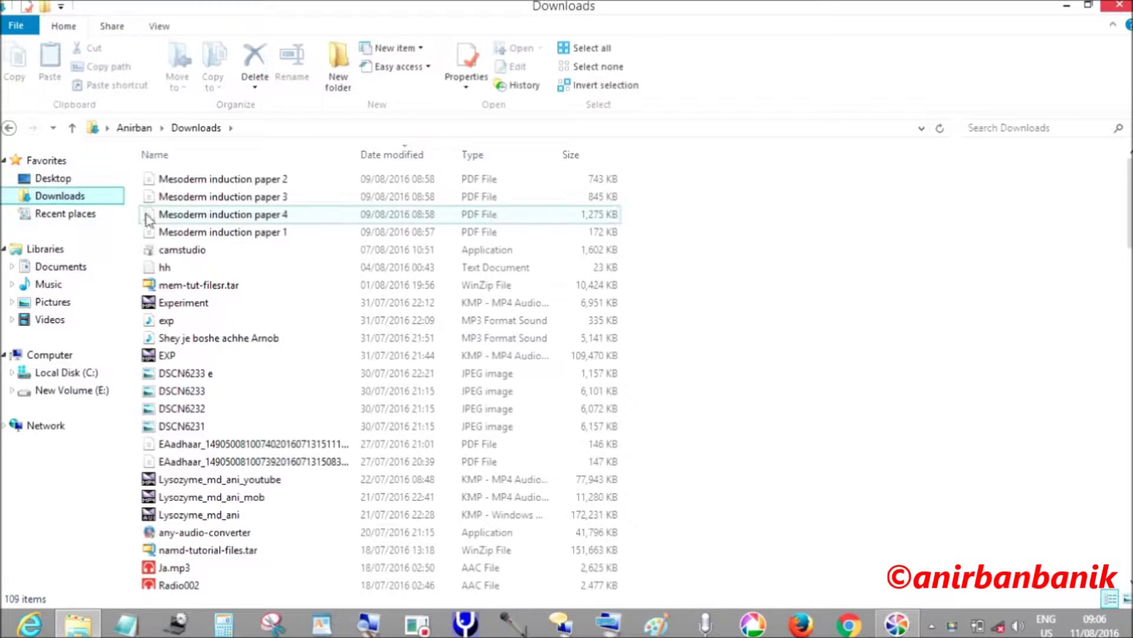
pyautogui.click(168, 216)
pyautogui.scroll(-4, 165, 220)
pyautogui.scroll(-4, 165, 219)
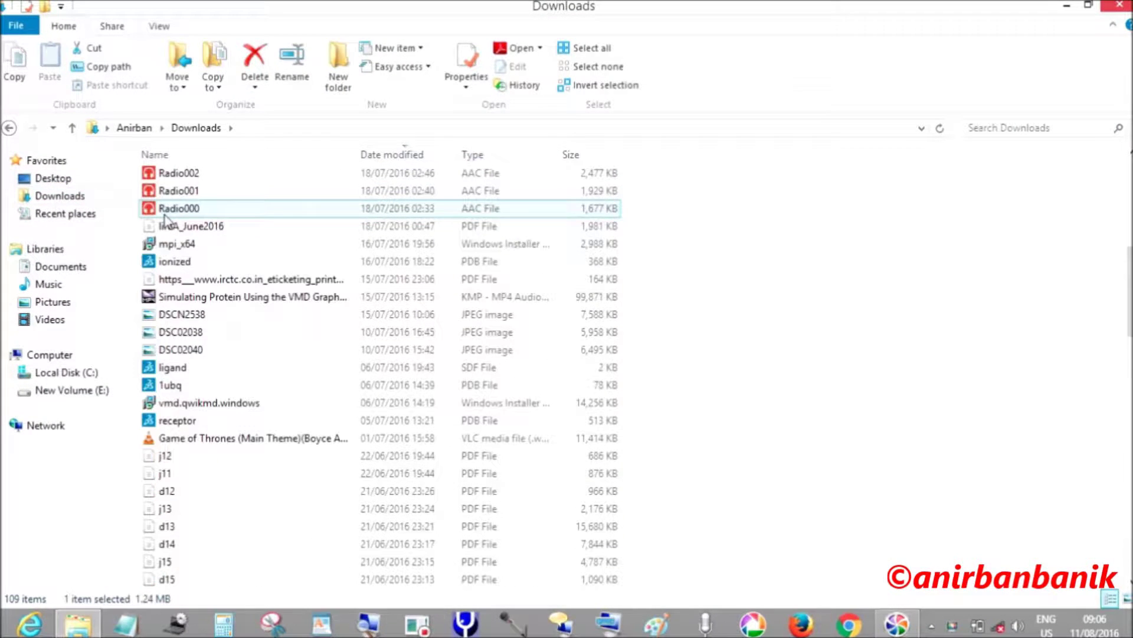
pyautogui.scroll(1, 165, 219)
pyautogui.scroll(-20, 165, 219)
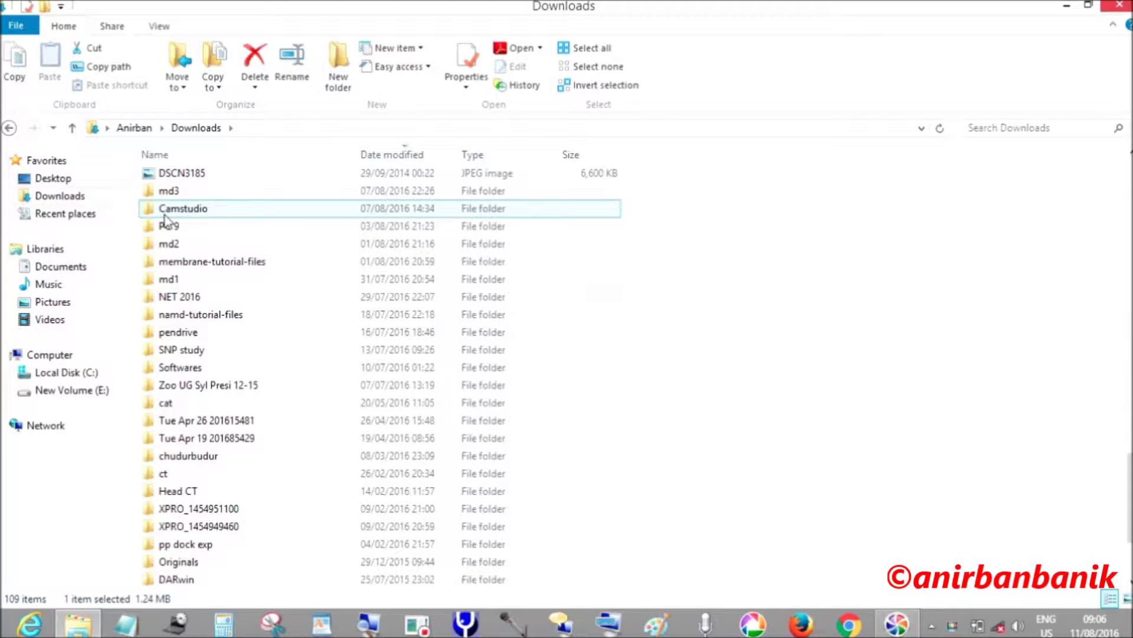
pyautogui.click(224, 194)
pyautogui.doubleClick(223, 192)
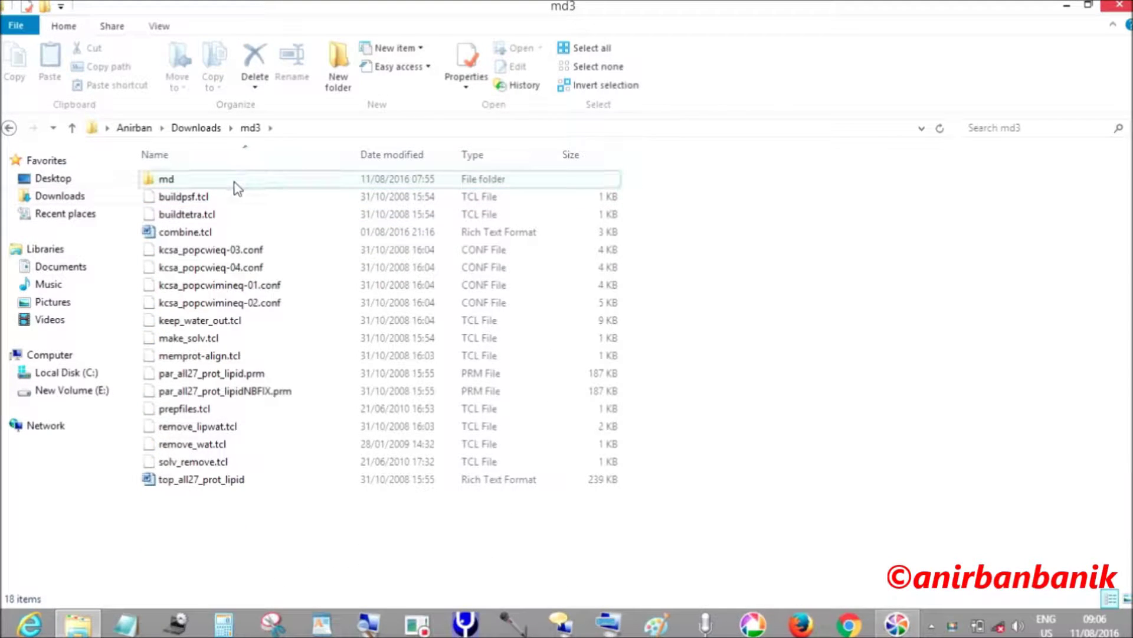
pyautogui.doubleClick(236, 180)
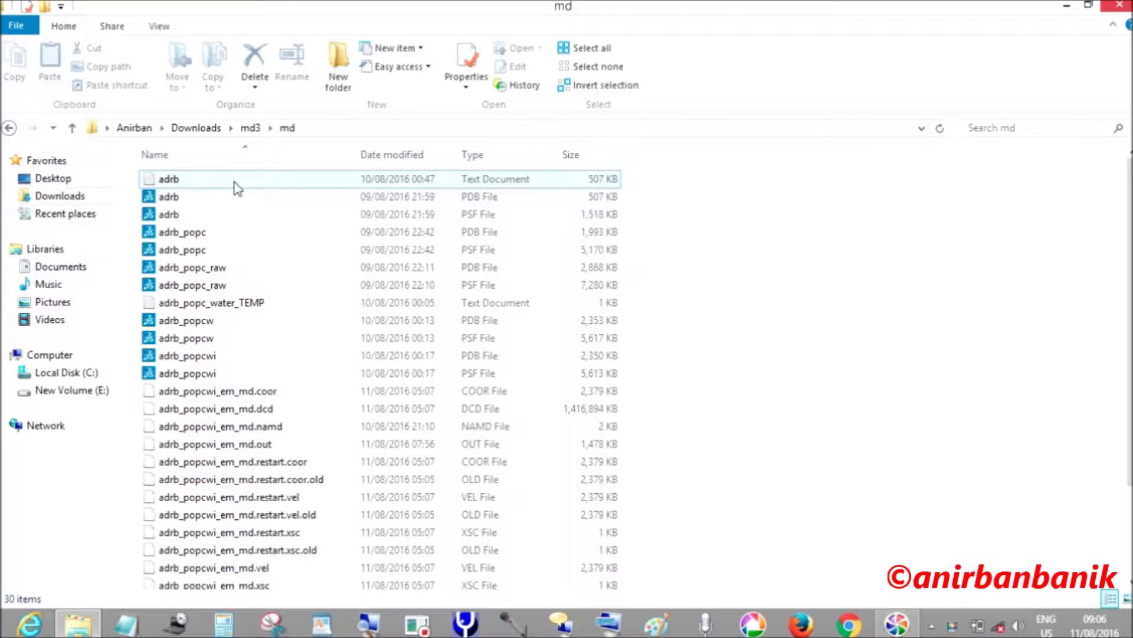
pyautogui.scroll(-1, 1123, 289)
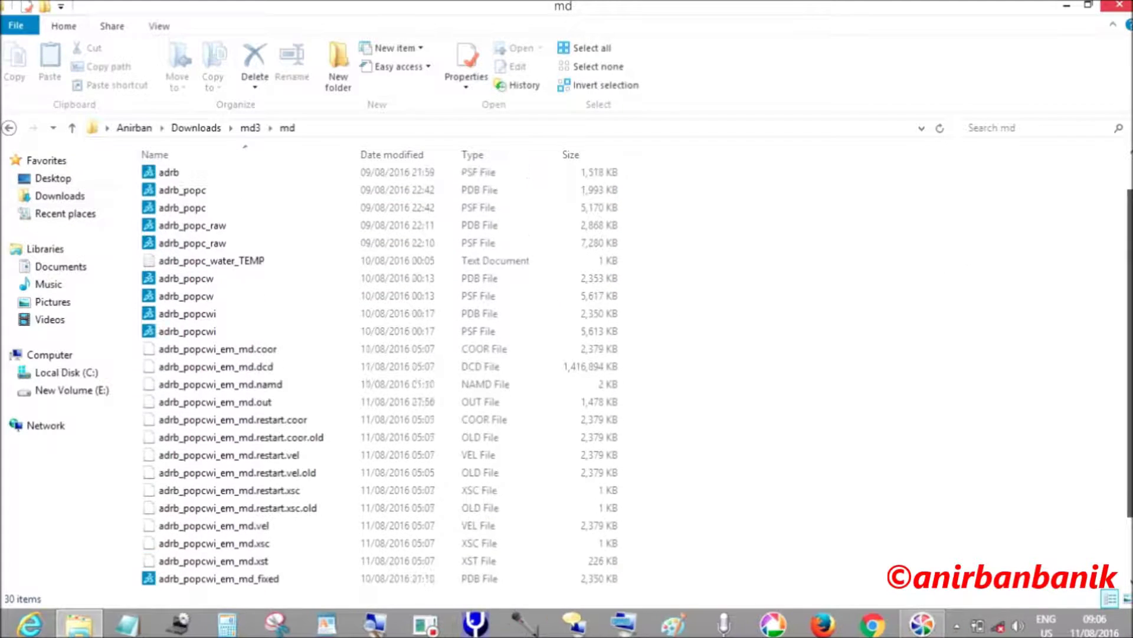
pyautogui.scroll(-2, 1123, 288)
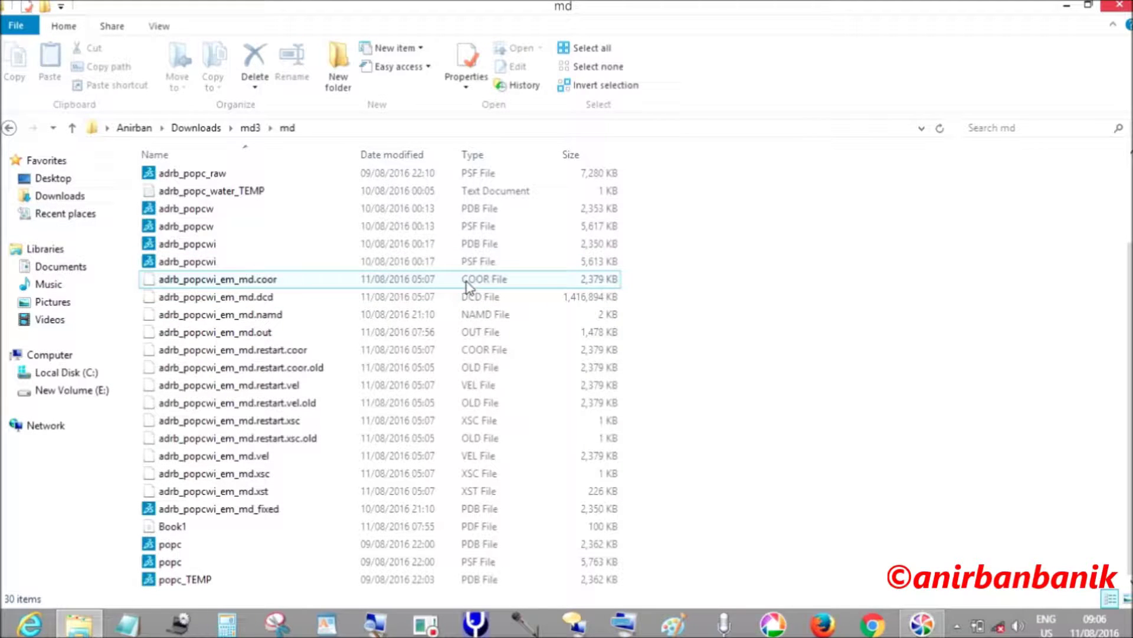
# Check the adrb_popcwi_em_md output files, deselect them, minimize the folder, and pick the VMD 1.9.2 shortcut.
pyautogui.click(467, 282)
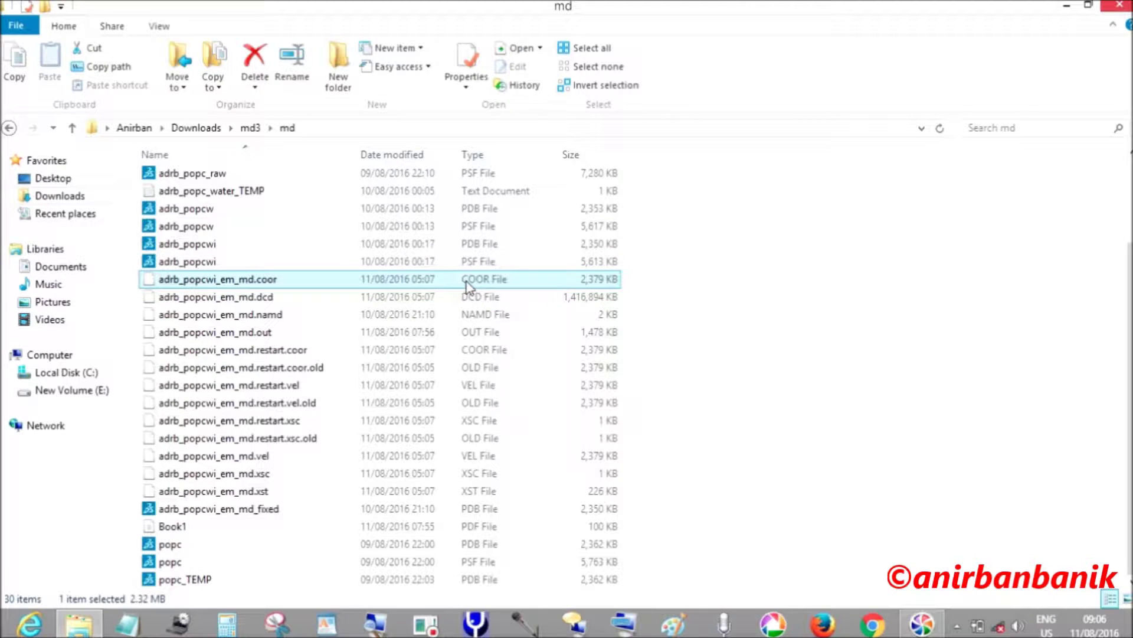
pyautogui.keyDown('shift'); pyautogui.click(412, 492); pyautogui.keyUp('shift')
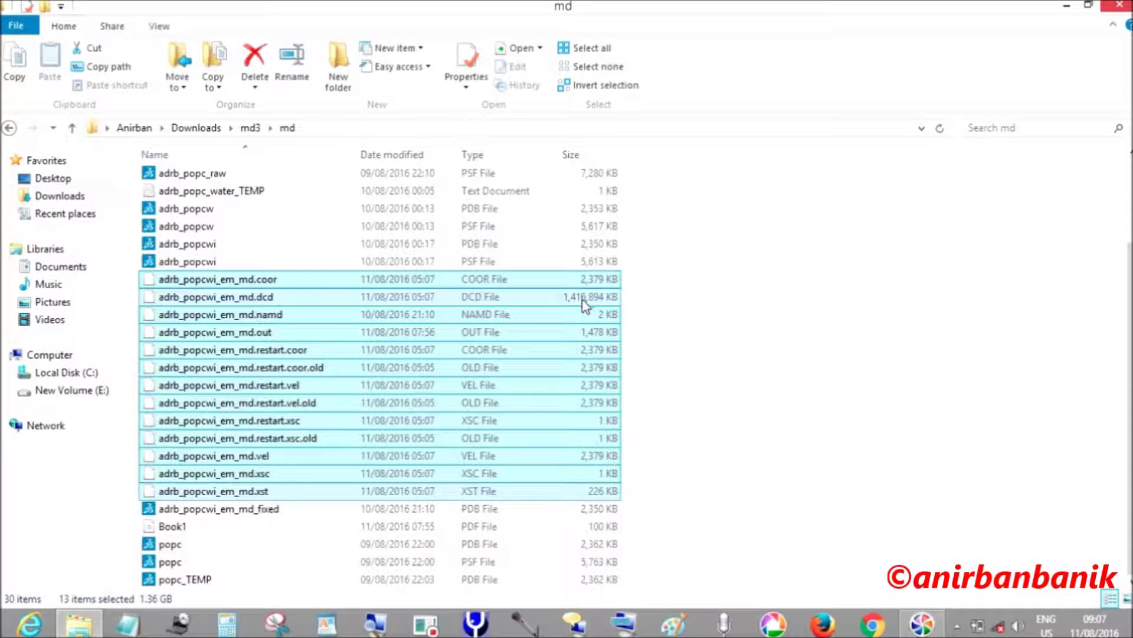
pyautogui.moveTo(298, 298)
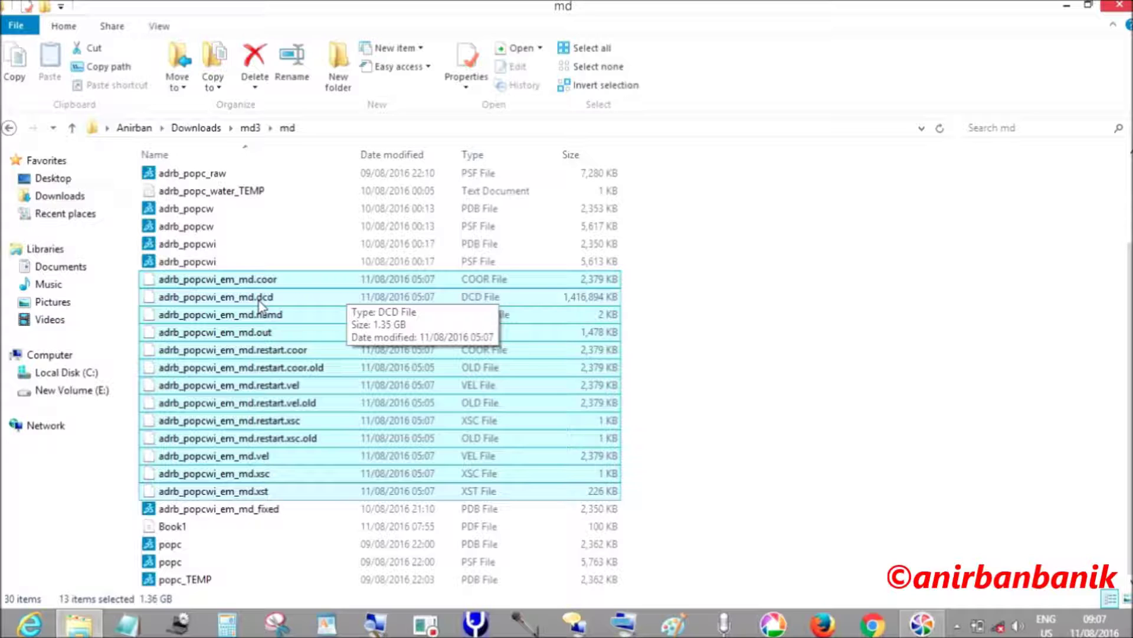
pyautogui.click(909, 355)
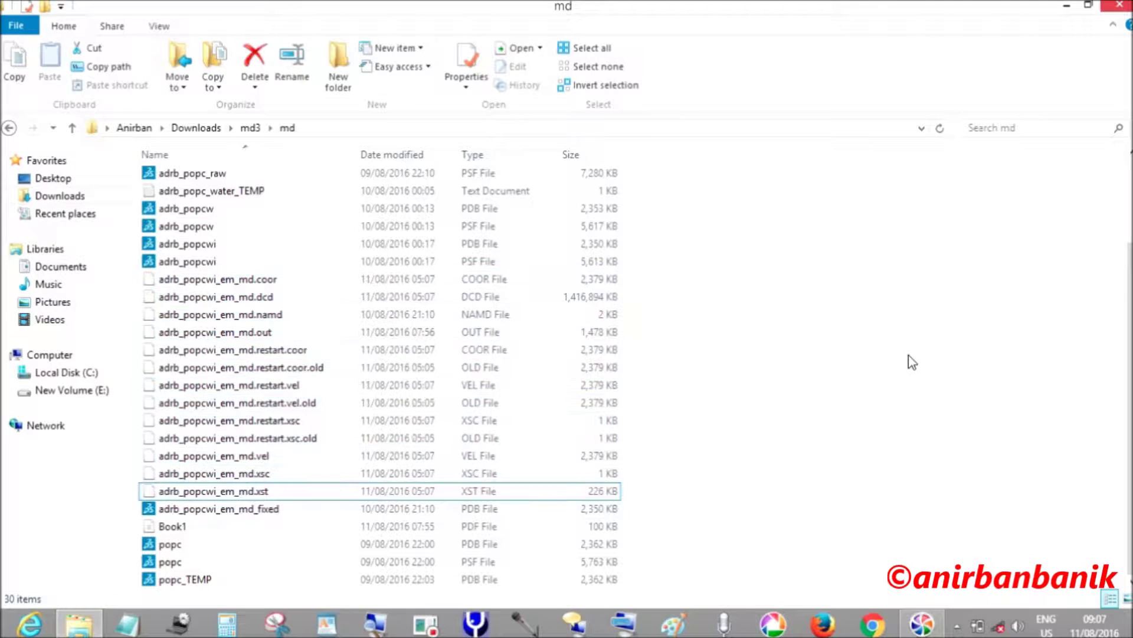
pyautogui.click(1067, 4)
pyautogui.click(322, 229)
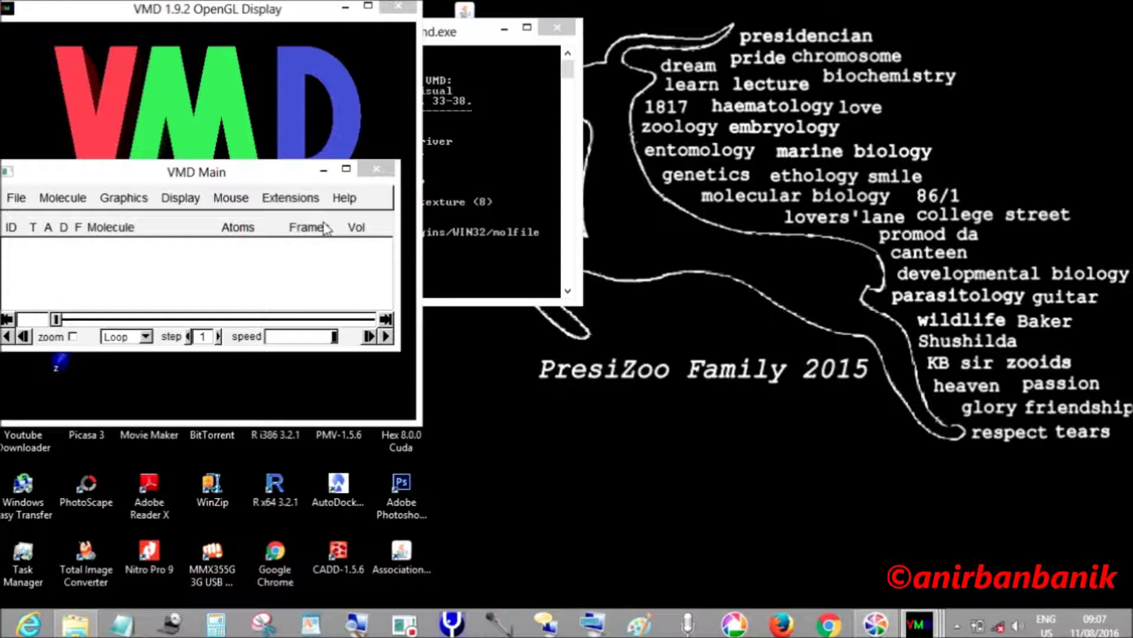
# Minimize the vmd.exe console, place OpenGL Display right and VMD Main upper-left, then open Extensions > Tk Console.
pyautogui.click(513, 46)
pyautogui.click(504, 28)
pyautogui.moveTo(275, 27); pyautogui.dragTo(941, 103)
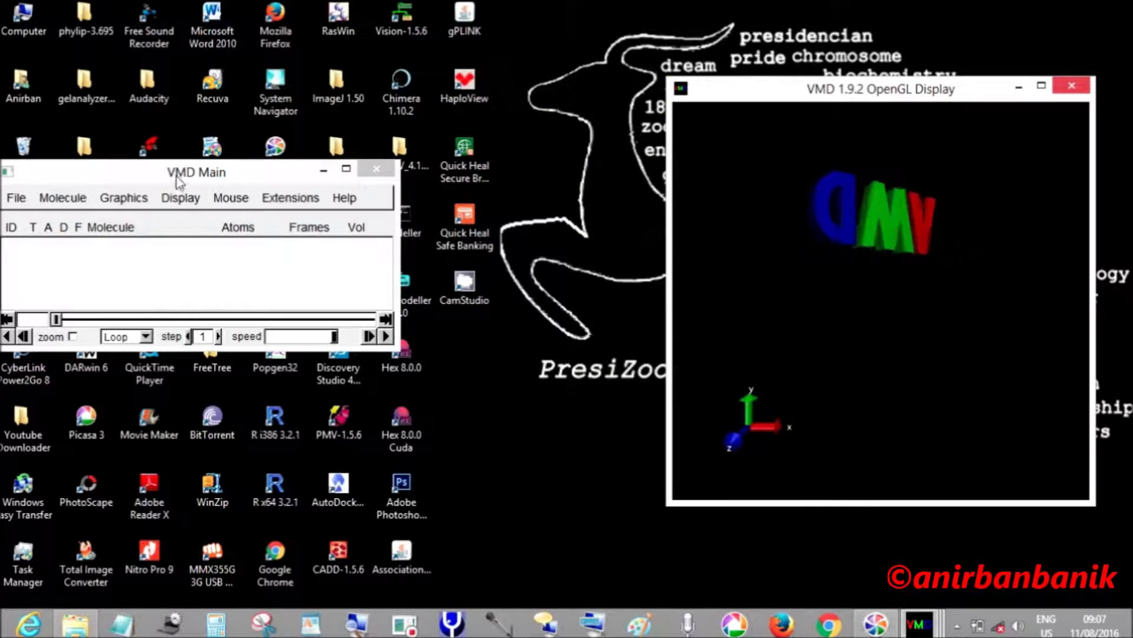
pyautogui.moveTo(178, 172); pyautogui.dragTo(239, 103)
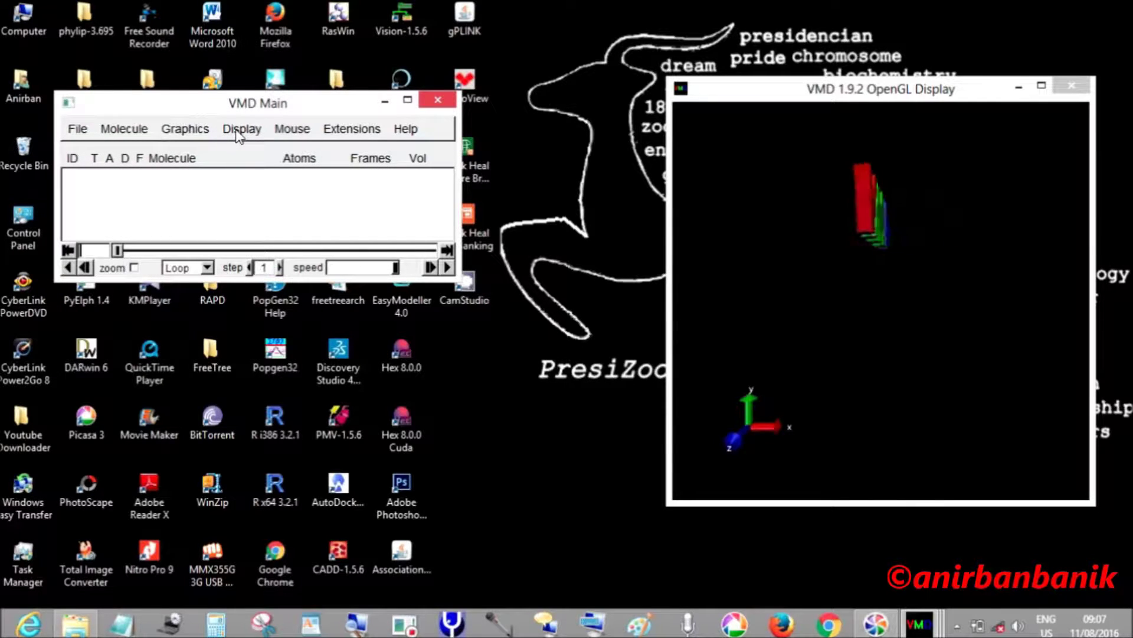
pyautogui.click(360, 129)
pyautogui.click(356, 251)
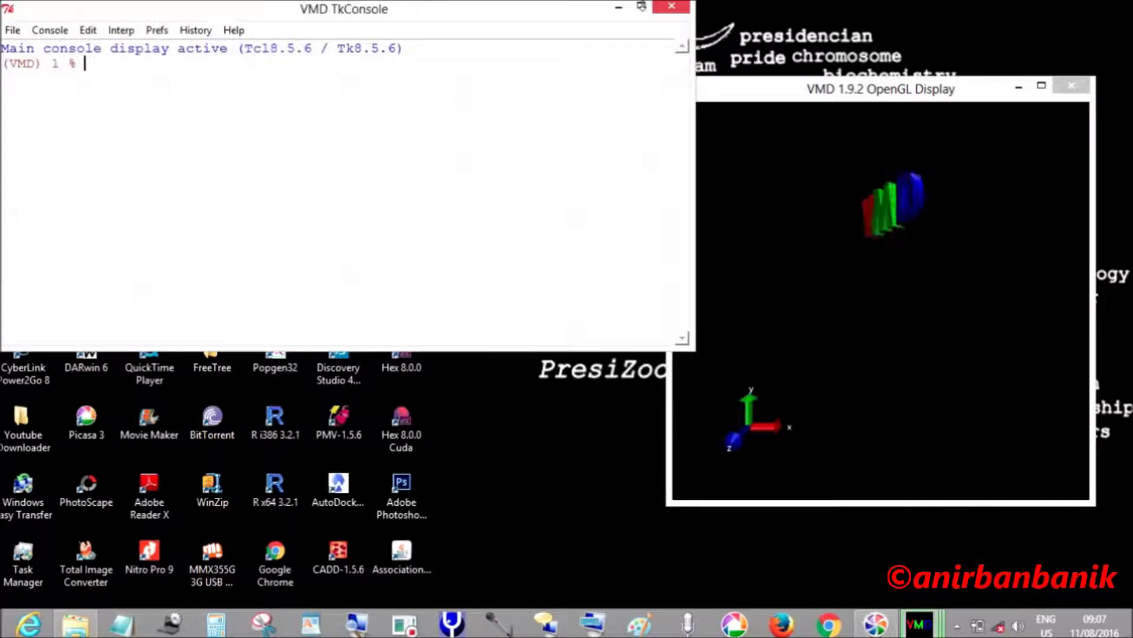
# Change the TkConsole directory to Downloads/md3/md with cd and list its files, including adrb_popcwi_em_md.dcd.
pyautogui.write('cd C:/')
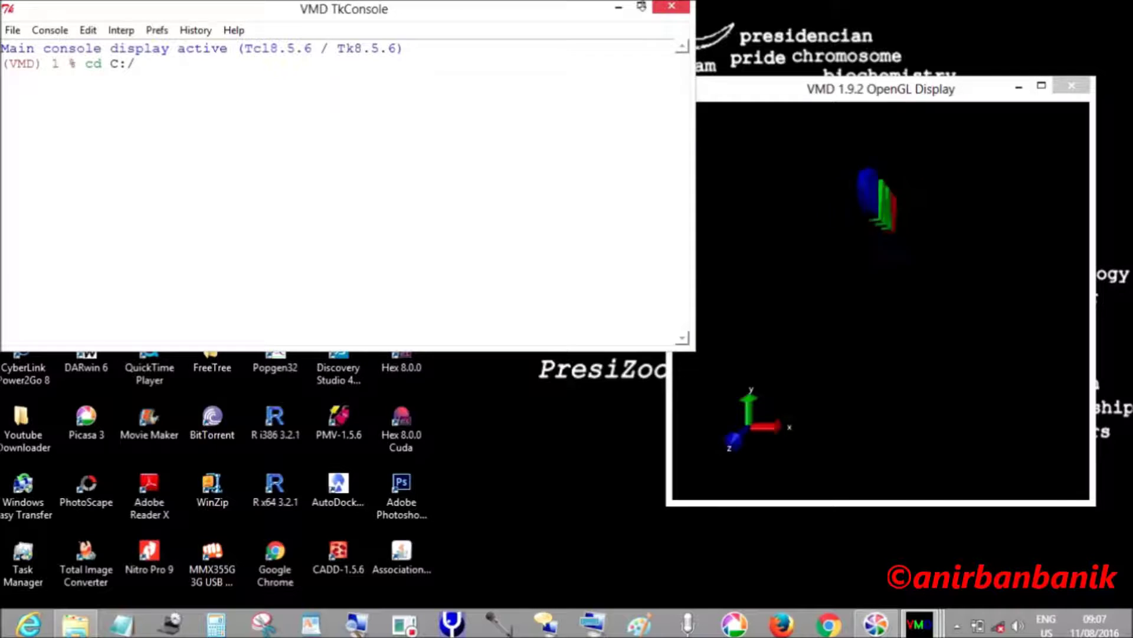
pyautogui.write('Users')
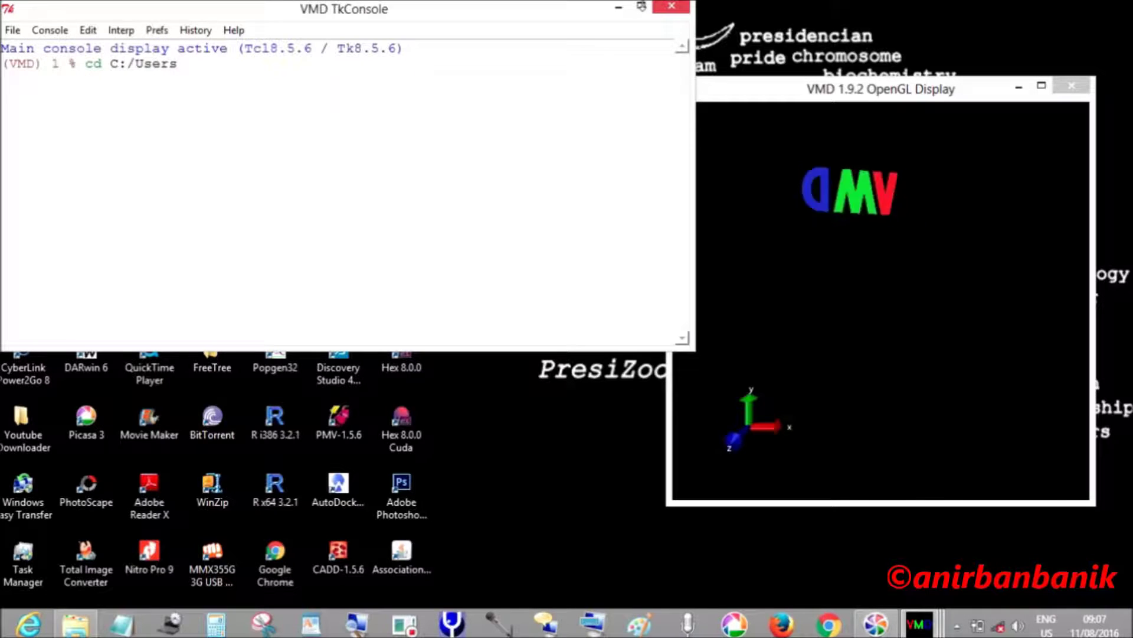
pyautogui.write('/Anirban')
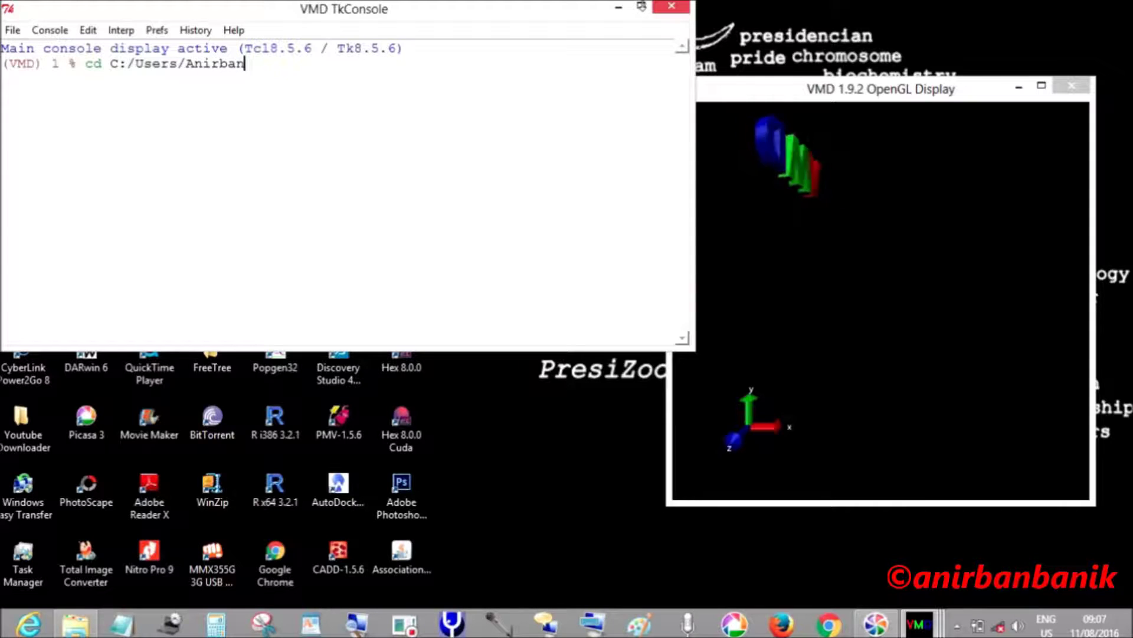
pyautogui.write('/D')
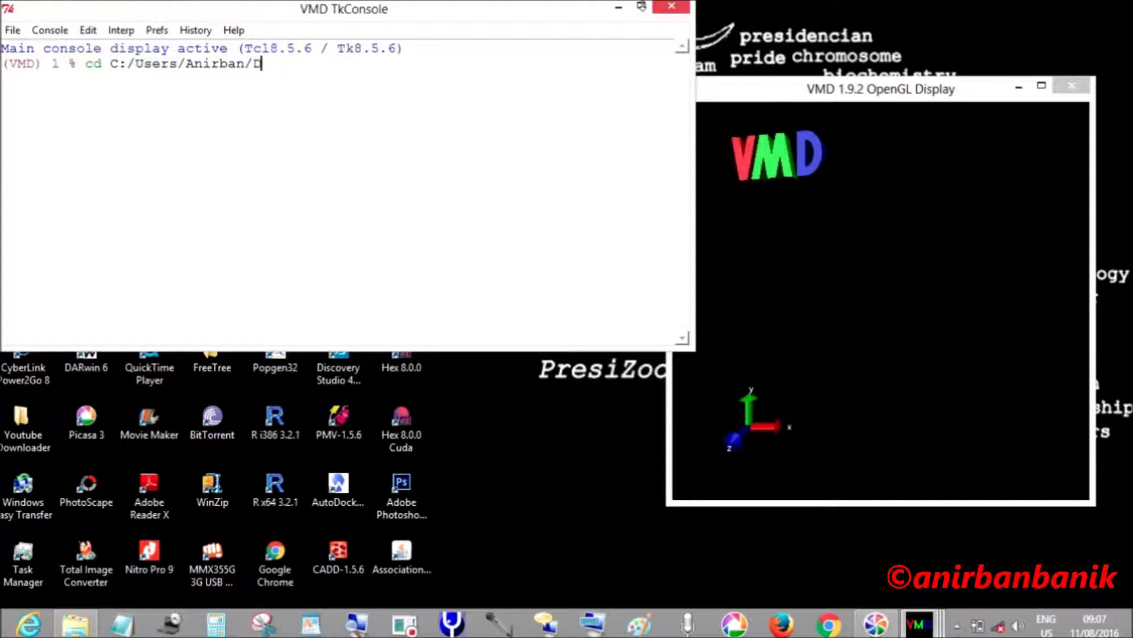
pyautogui.write('ownloads')
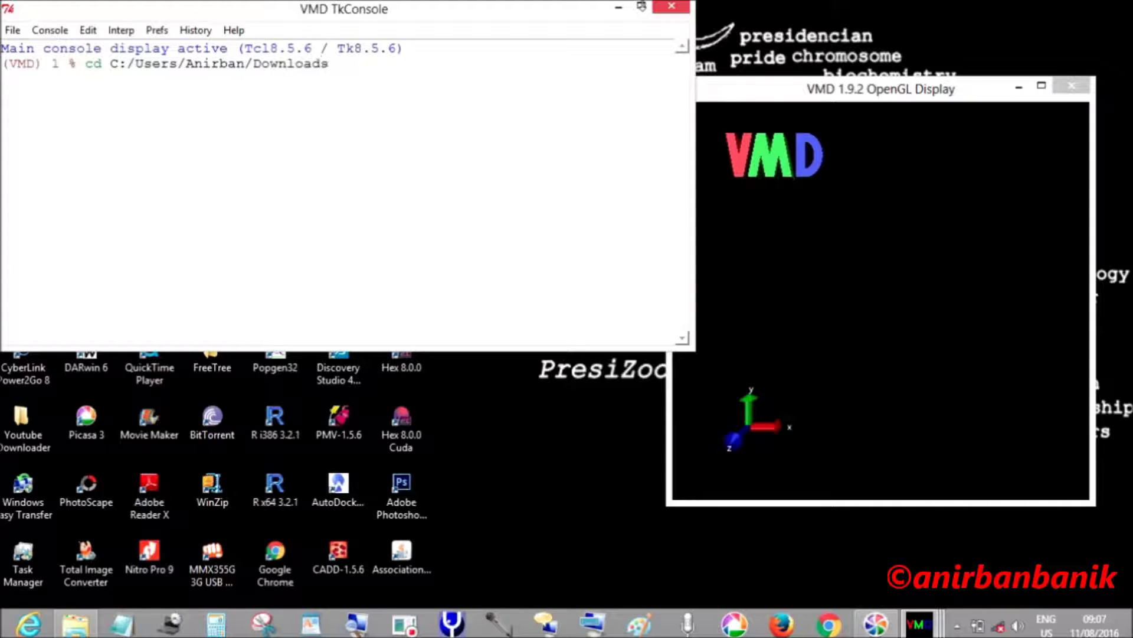
pyautogui.write('/md3/')
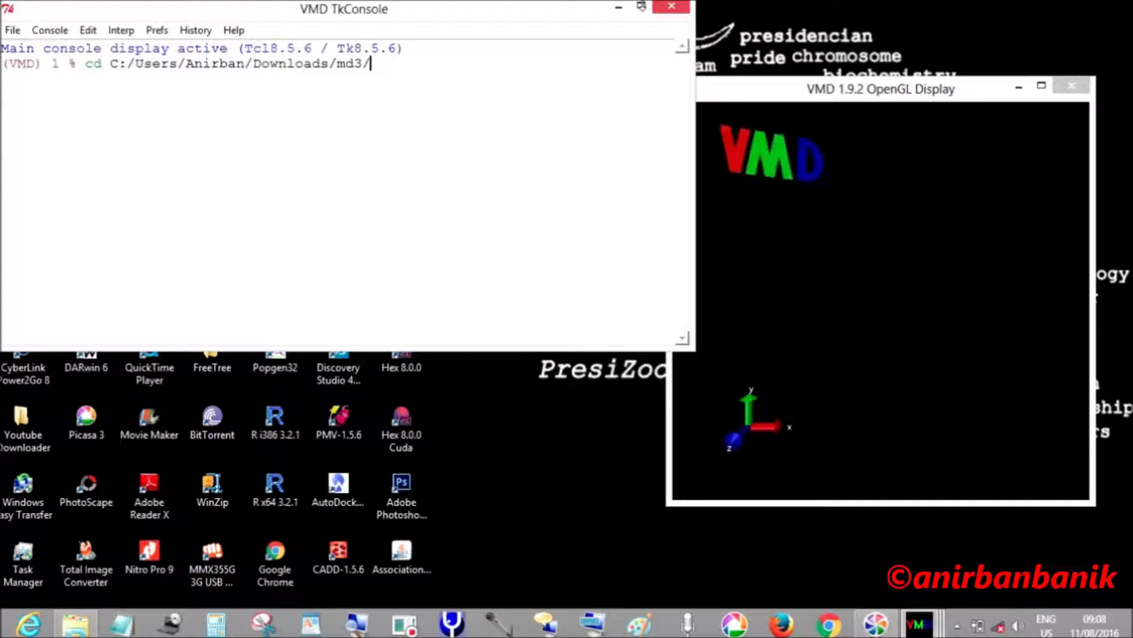
pyautogui.write('md')
pyautogui.press('Return')
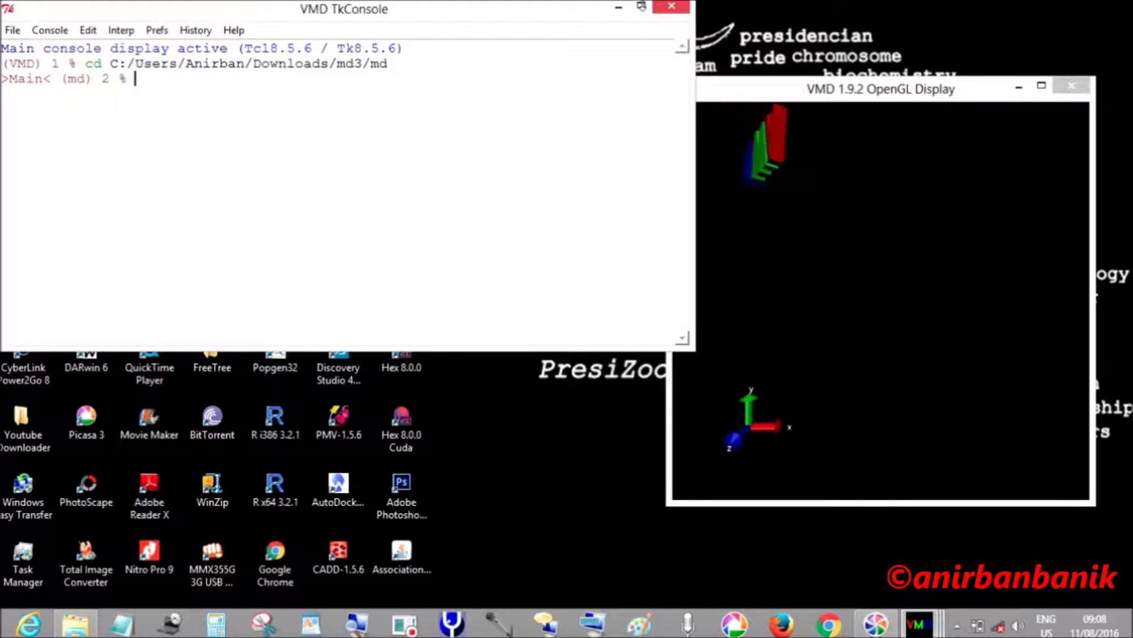
pyautogui.write('ls')
pyautogui.press('Return')
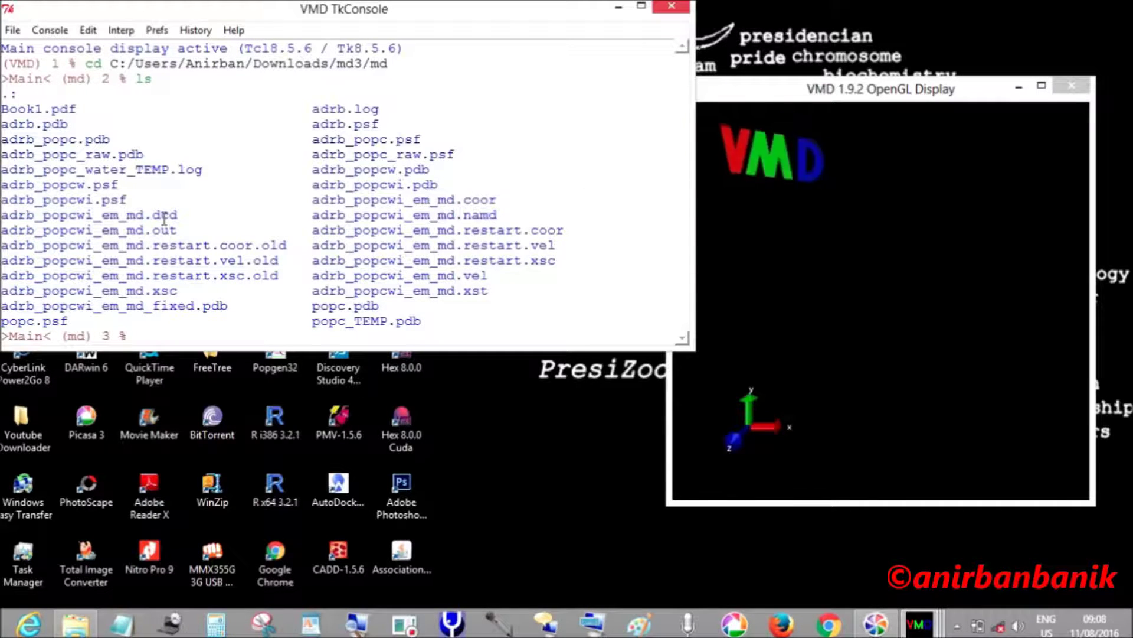
pyautogui.moveTo(185, 219); pyautogui.dragTo(2, 216)
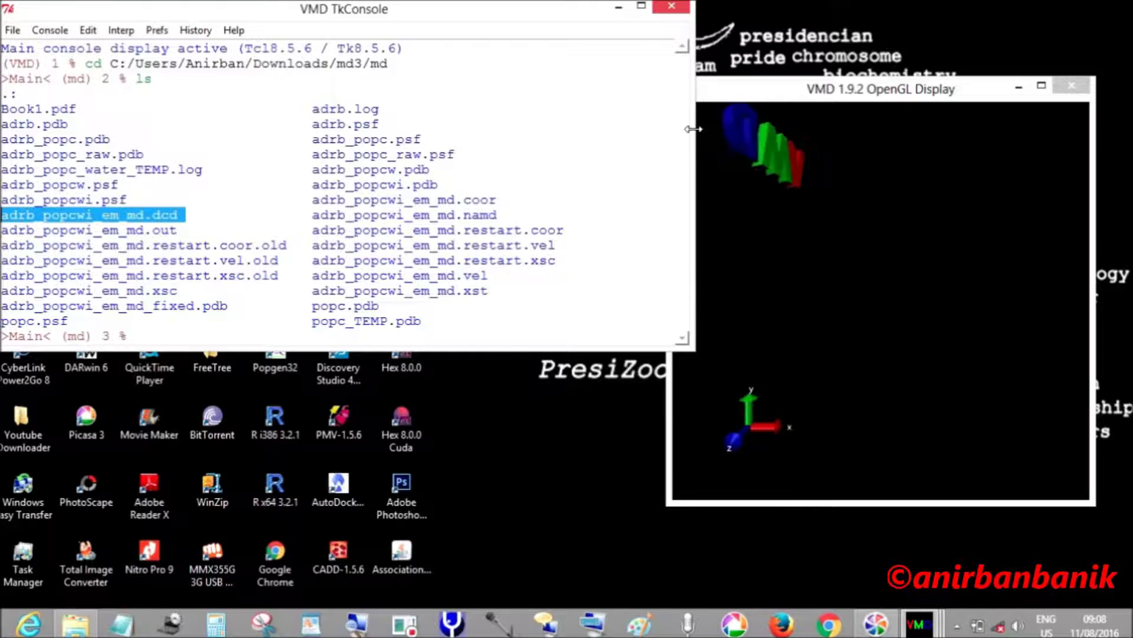
pyautogui.click(620, 125)
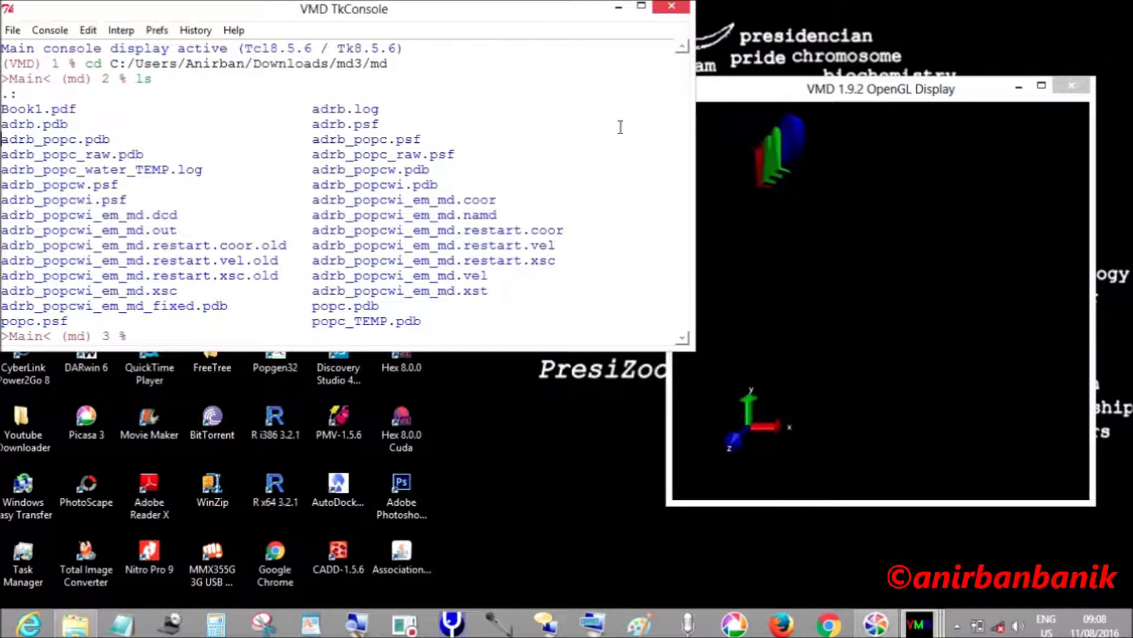
# Load adrb_popcwi.psf through File > New Molecule as molecule 0 with 30070 atoms.
pyautogui.click(619, 8)
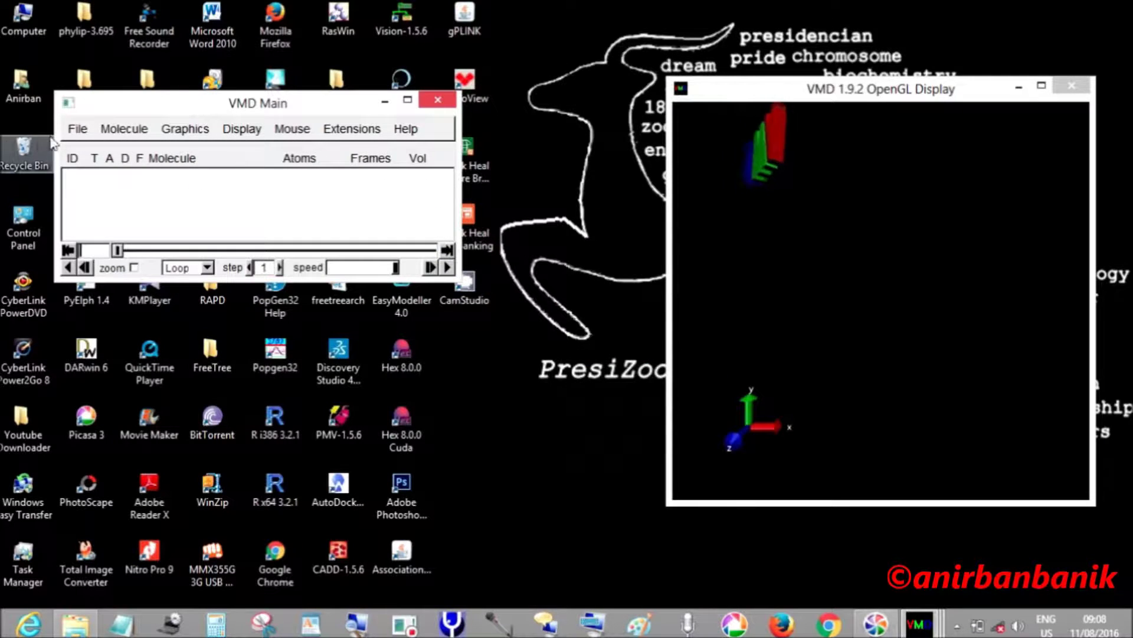
pyautogui.click(76, 129)
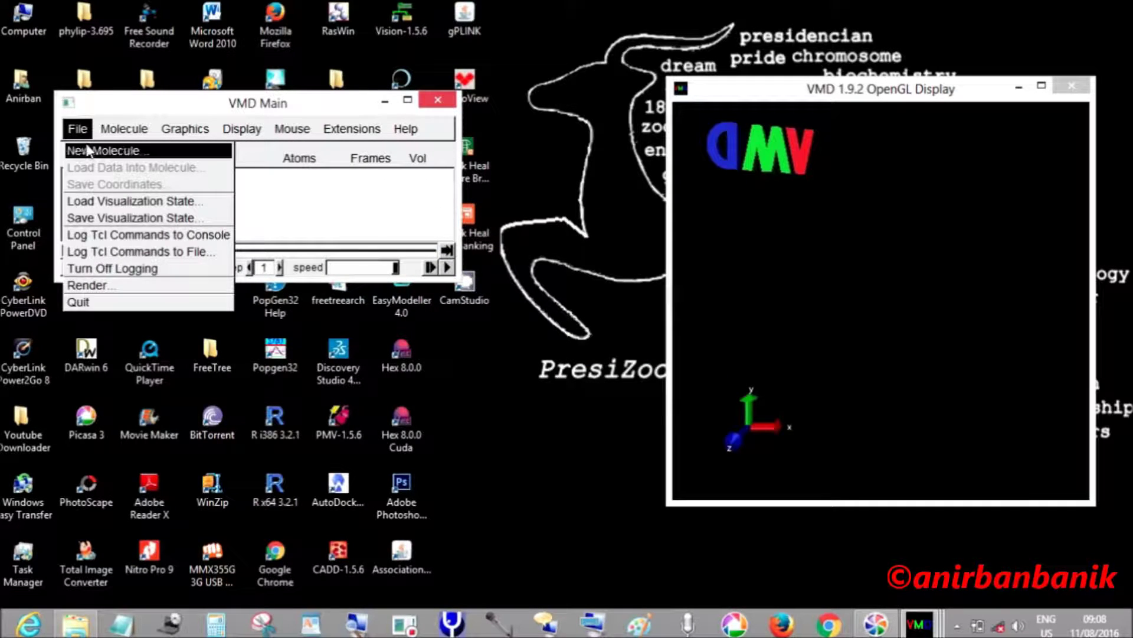
pyautogui.click(74, 150)
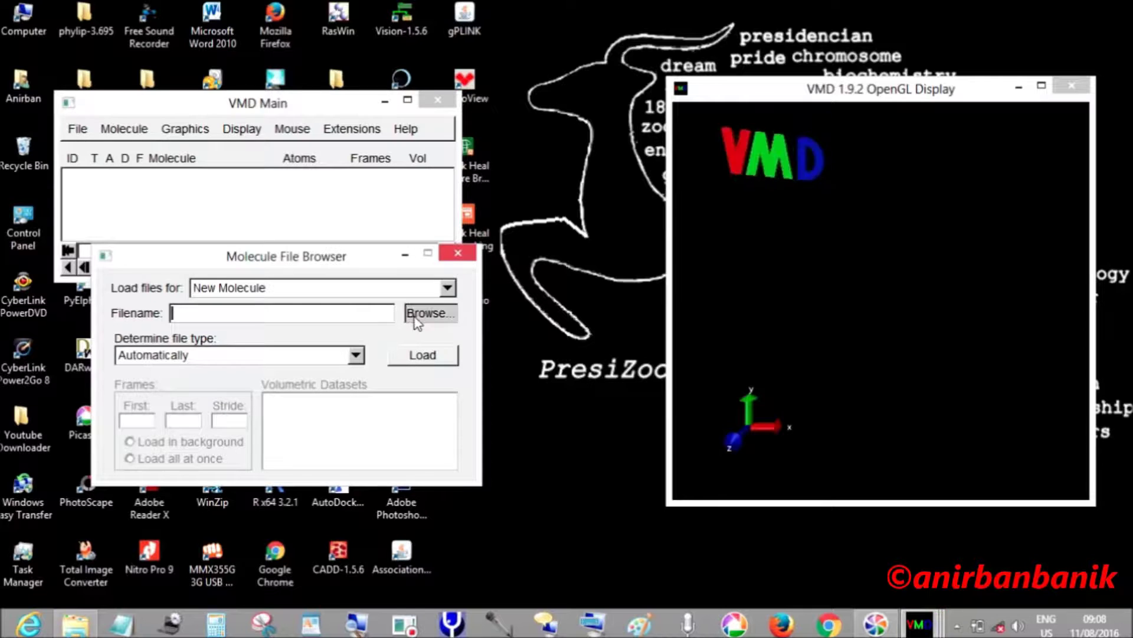
pyautogui.click(430, 313)
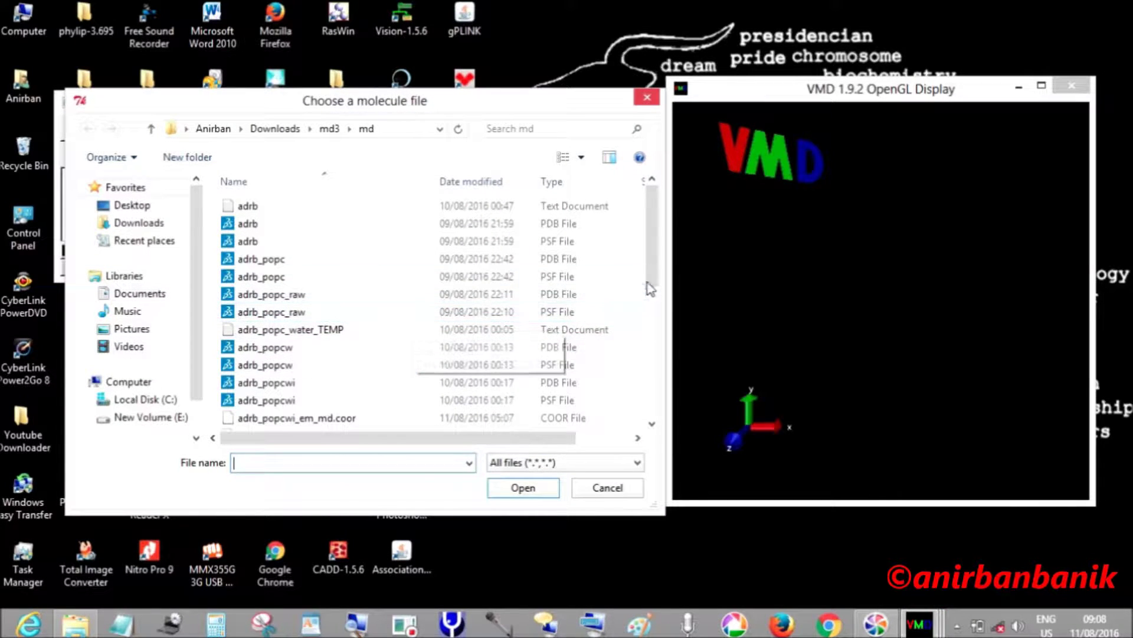
pyautogui.moveTo(654, 283); pyautogui.dragTo(654, 358)
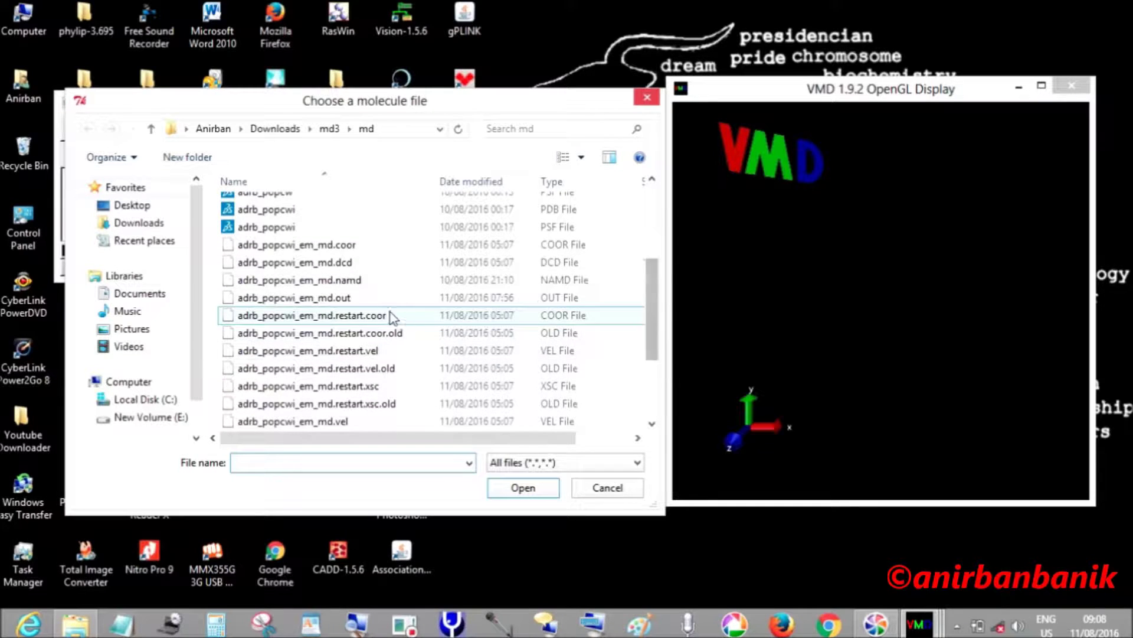
pyautogui.click(352, 264)
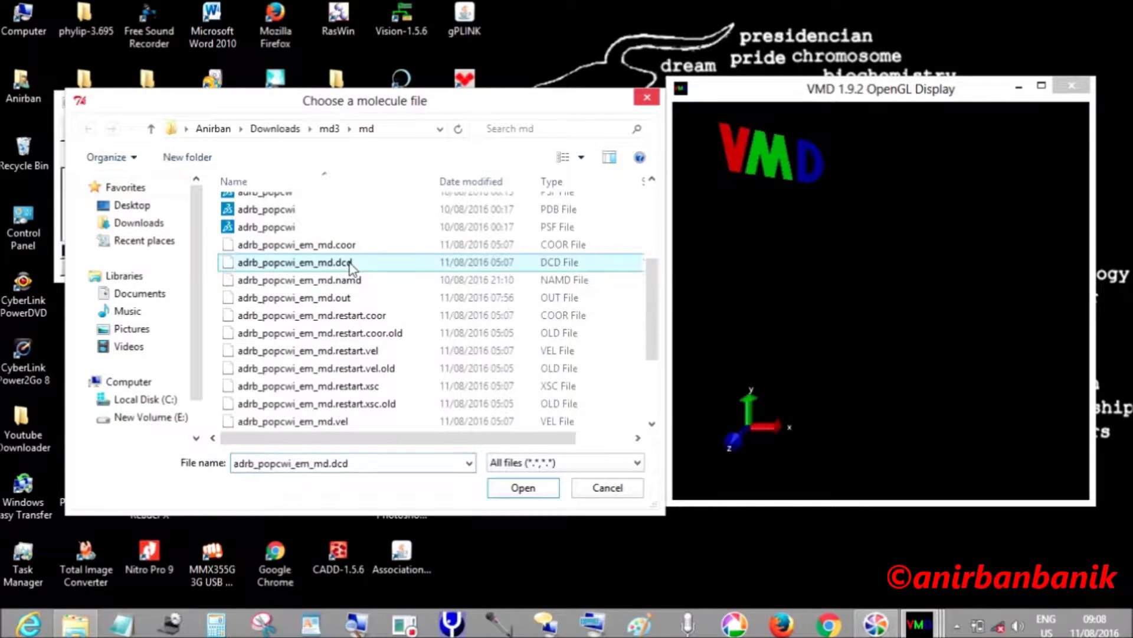
pyautogui.click(288, 230)
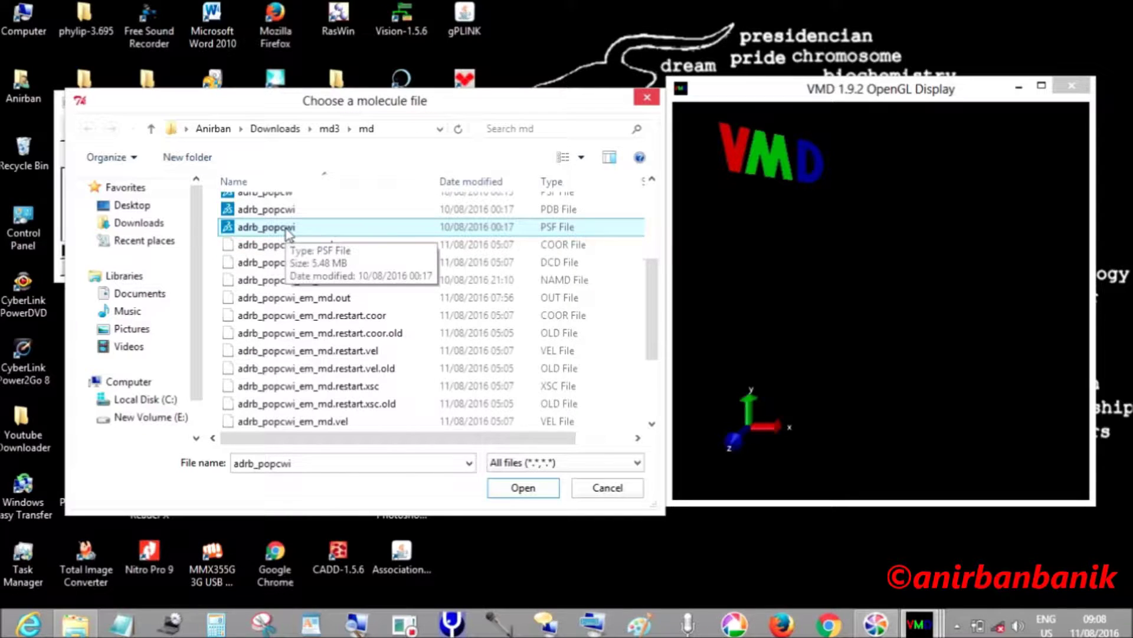
pyautogui.click(526, 490)
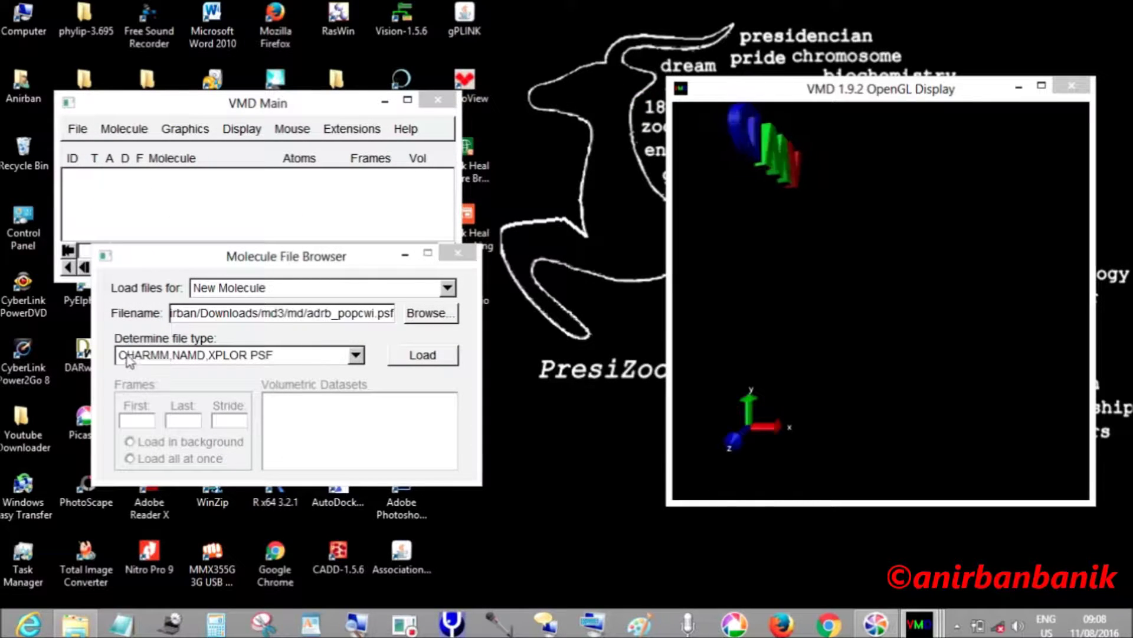
pyautogui.click(429, 358)
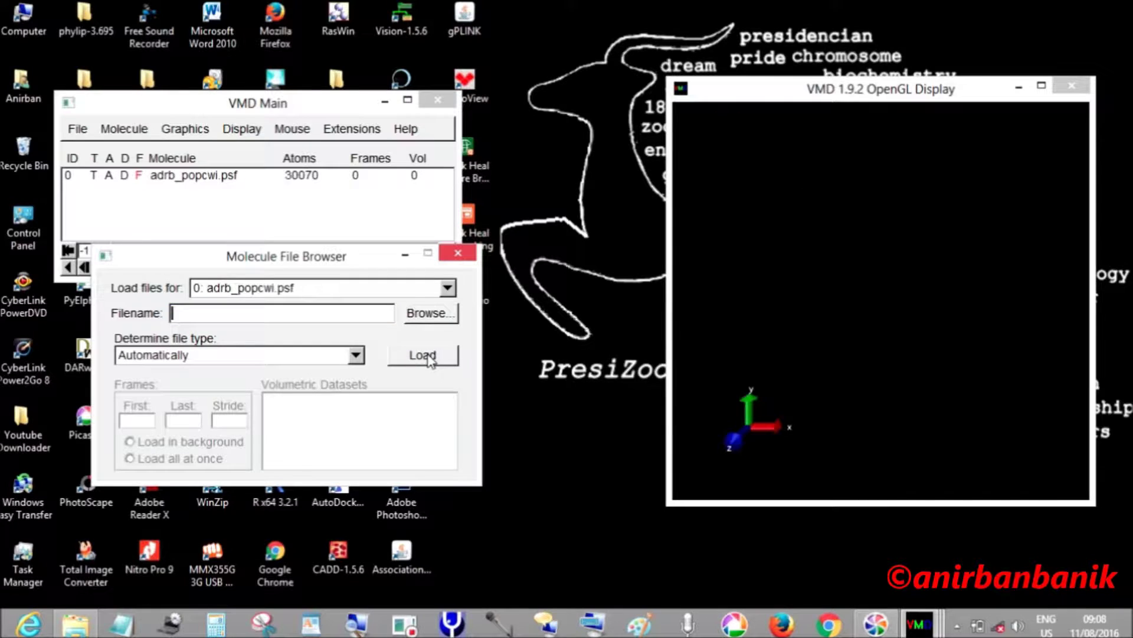
# Load adrb_popcwi_em_md.dcd into molecule 0, giving 4020 frames.
pyautogui.click(429, 313)
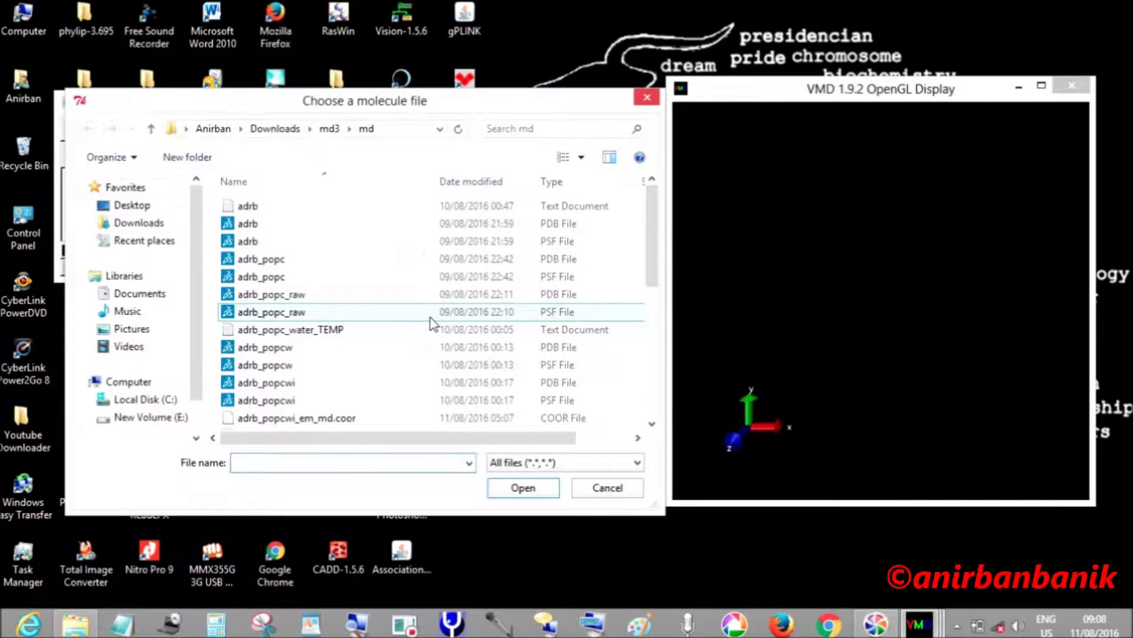
pyautogui.moveTo(653, 228); pyautogui.dragTo(651, 299)
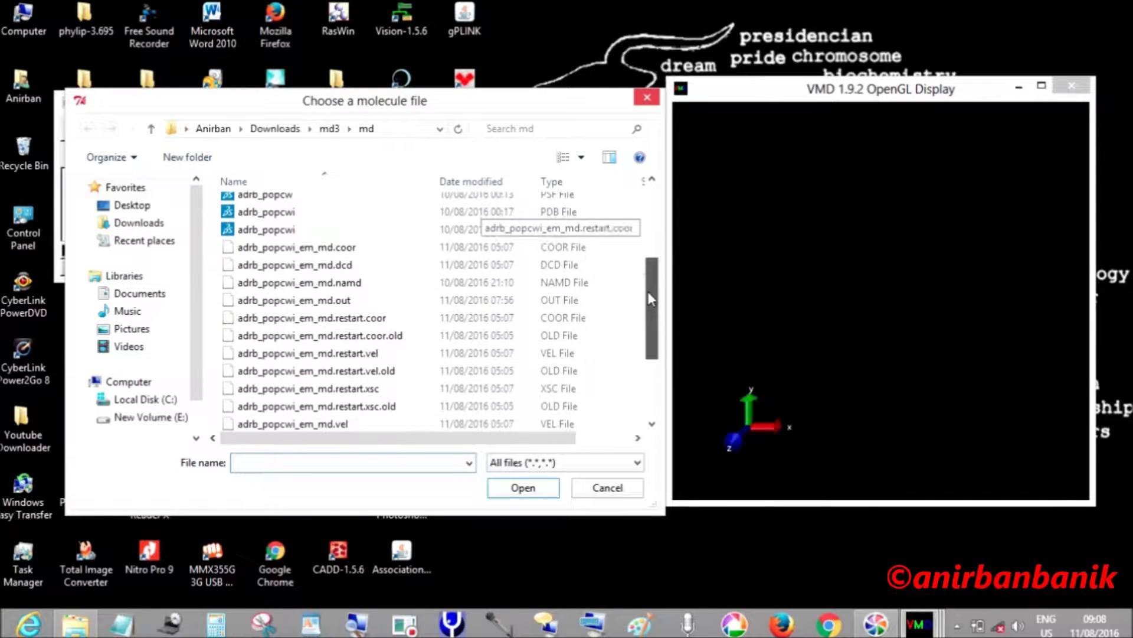
pyautogui.click(386, 266)
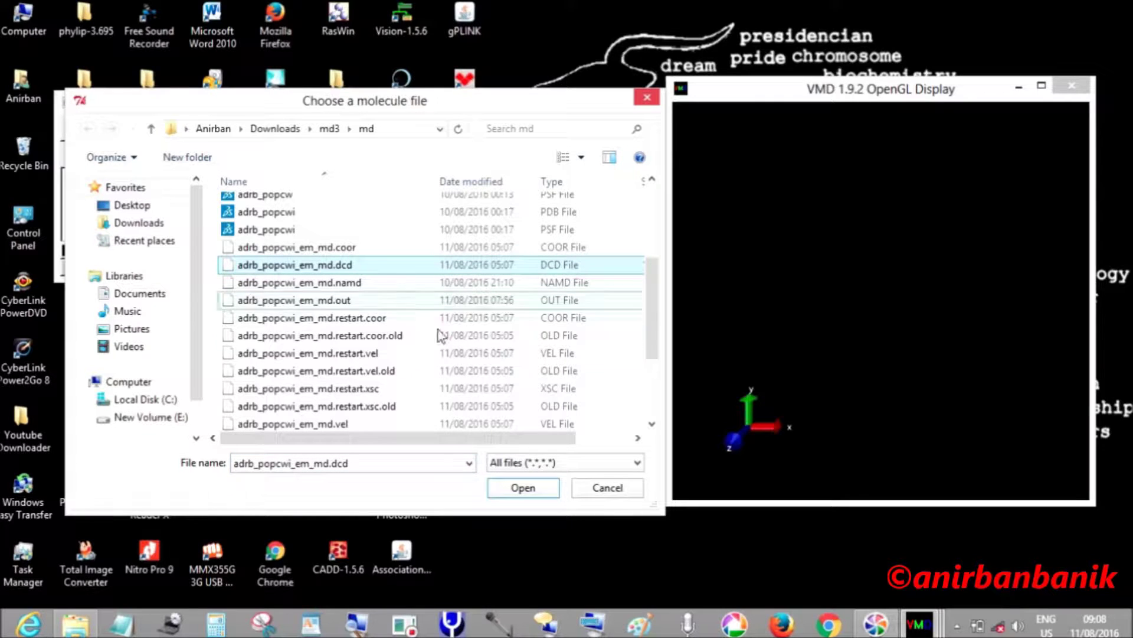
pyautogui.click(552, 486)
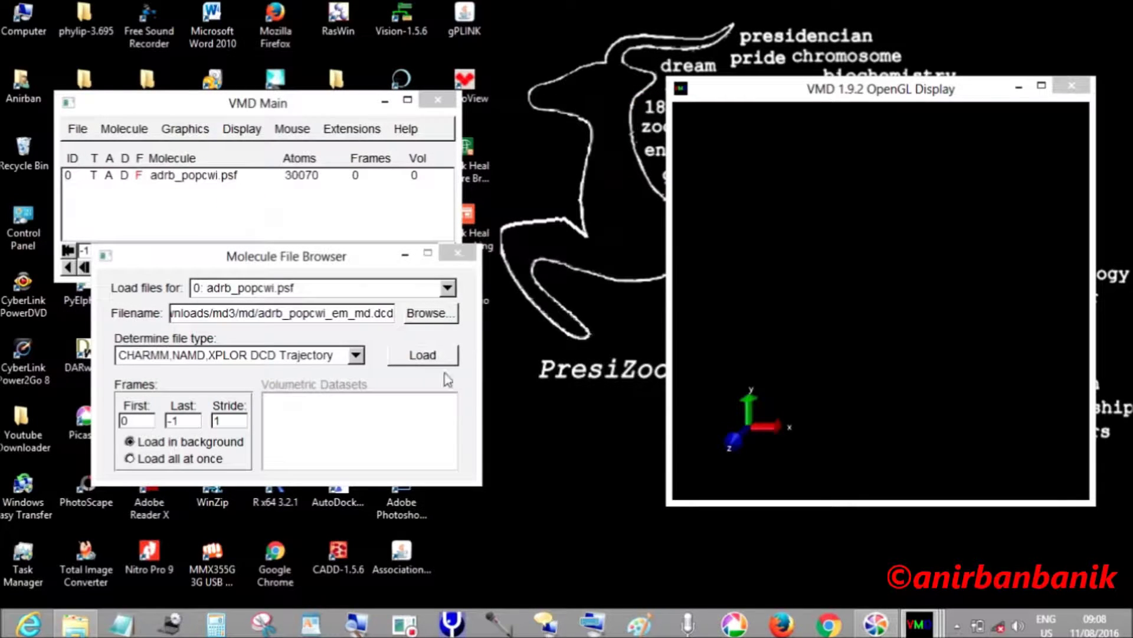
pyautogui.click(429, 358)
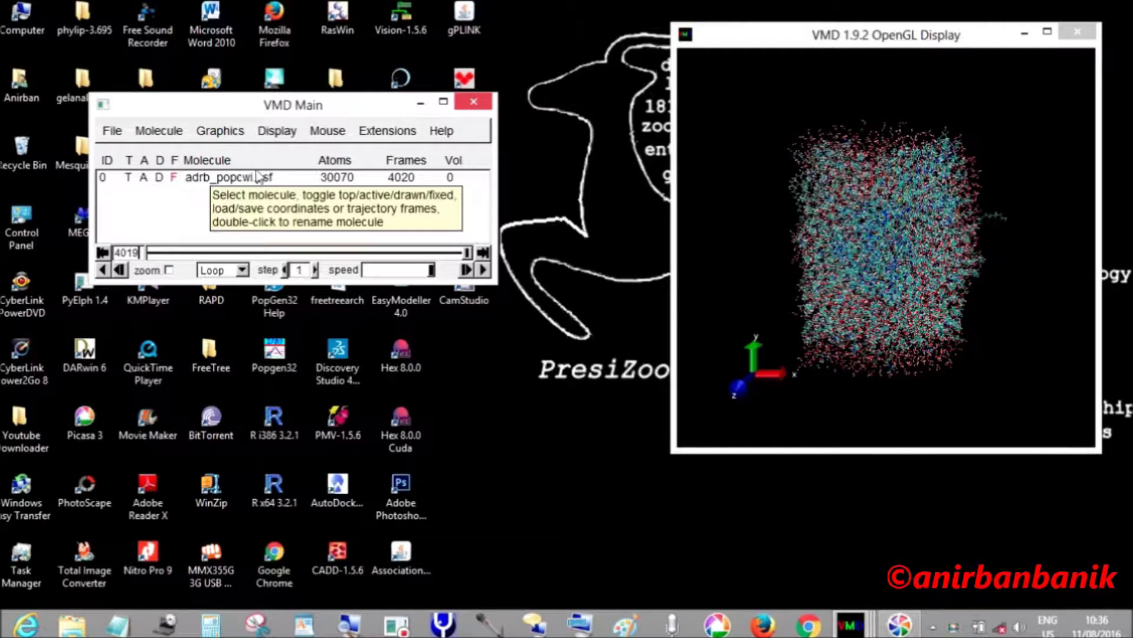
# Select adrb_popcwi.psf and open the RMSD Trajectory Tool from Extensions > Analysis.
pyautogui.click(402, 181)
pyautogui.click(388, 130)
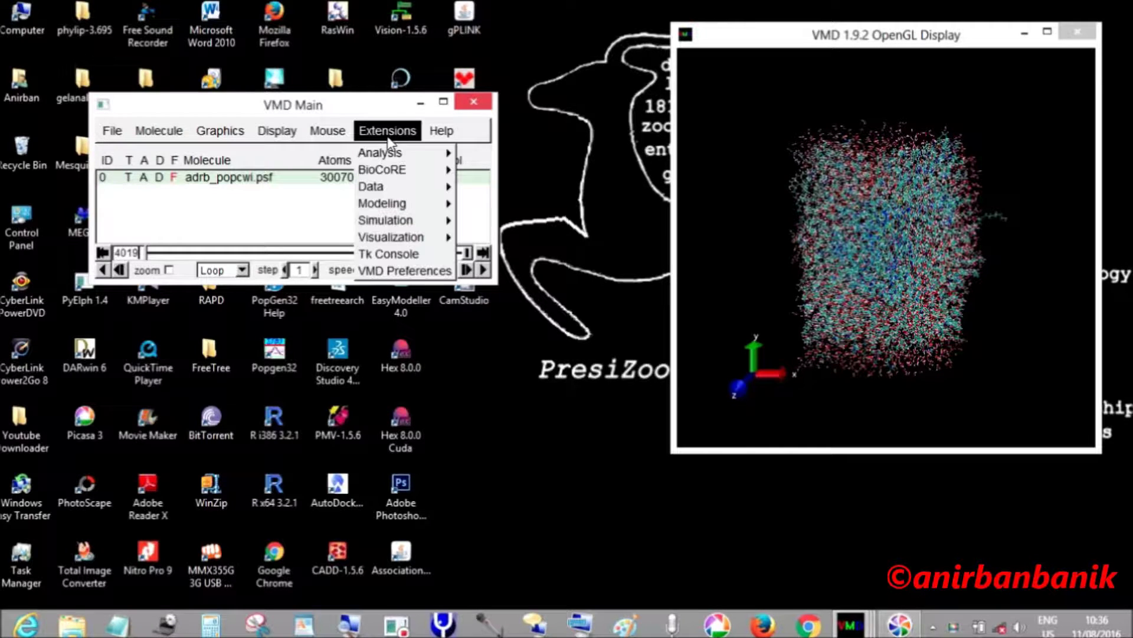
pyautogui.moveTo(390, 154)
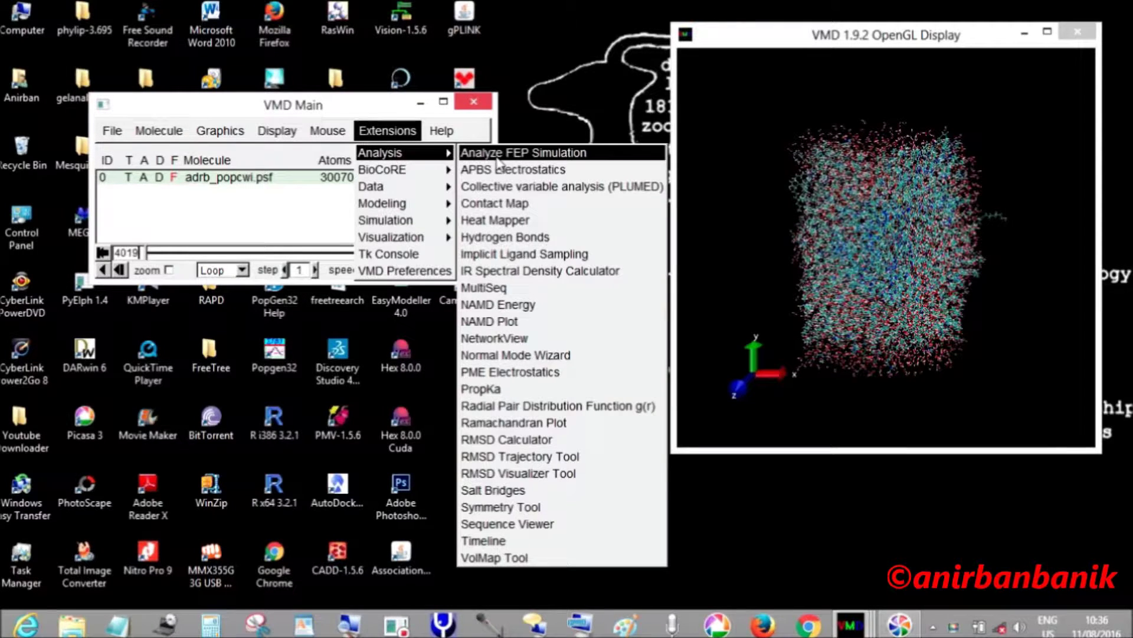
pyautogui.click(520, 457)
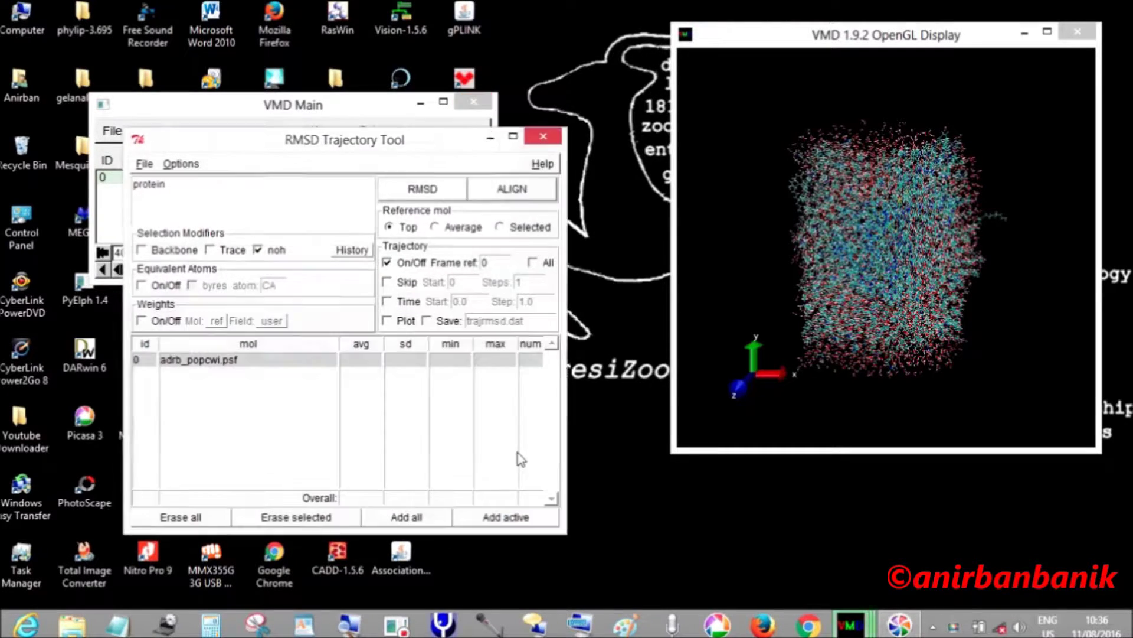
# Enable Plot, align the frames, and compute protein RMSD (average 3.507 Å, max 4.052).
pyautogui.moveTo(362, 148); pyautogui.dragTo(323, 74)
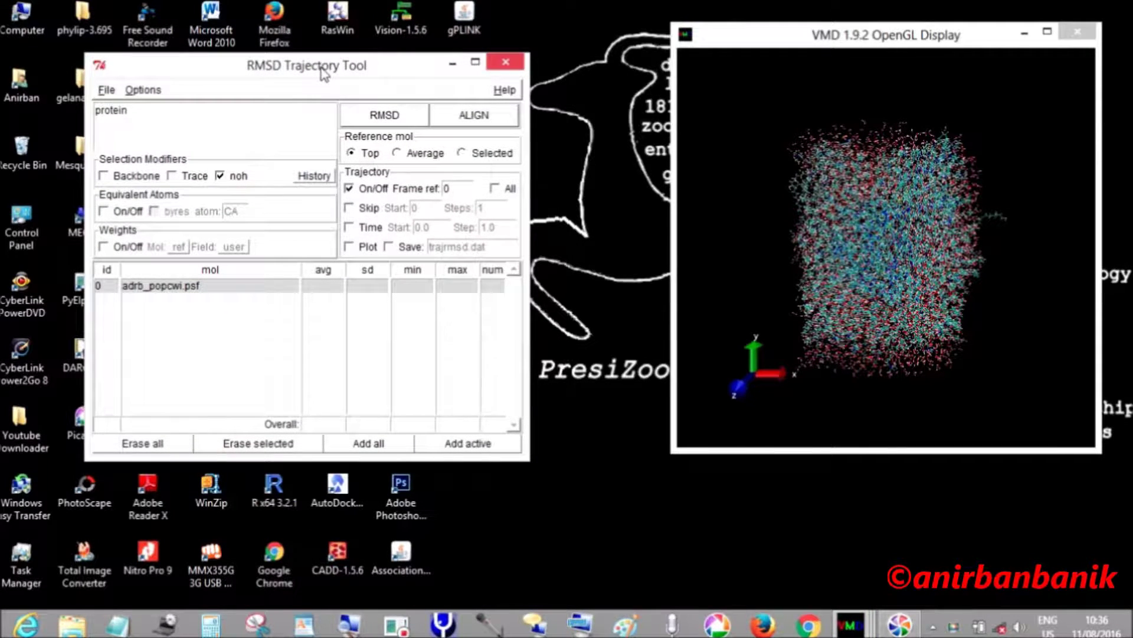
pyautogui.click(348, 247)
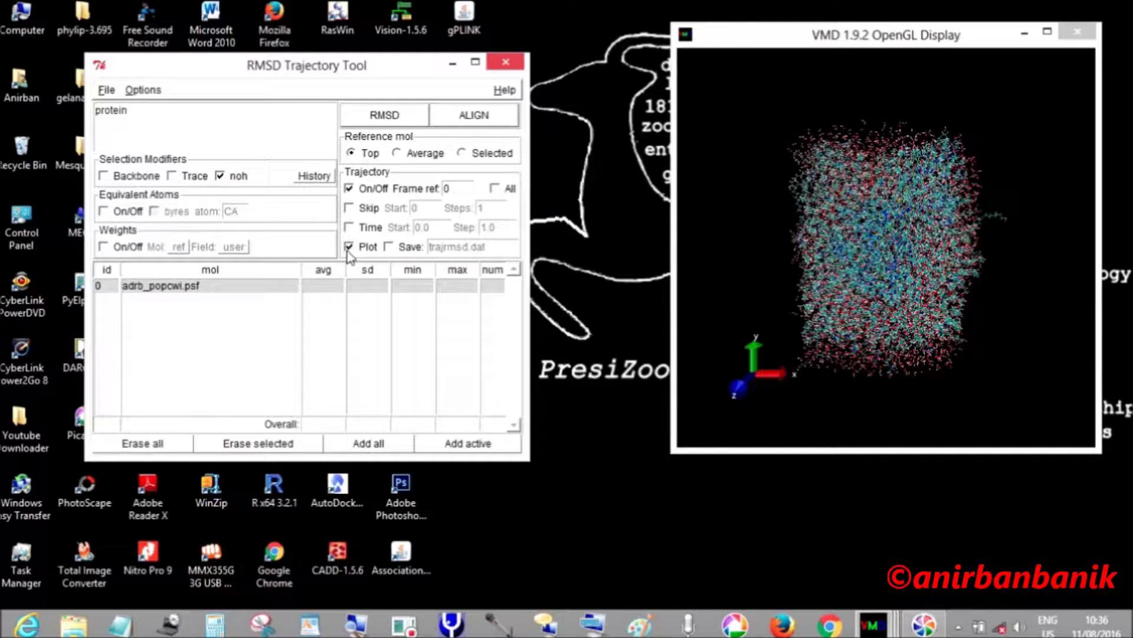
pyautogui.click(457, 120)
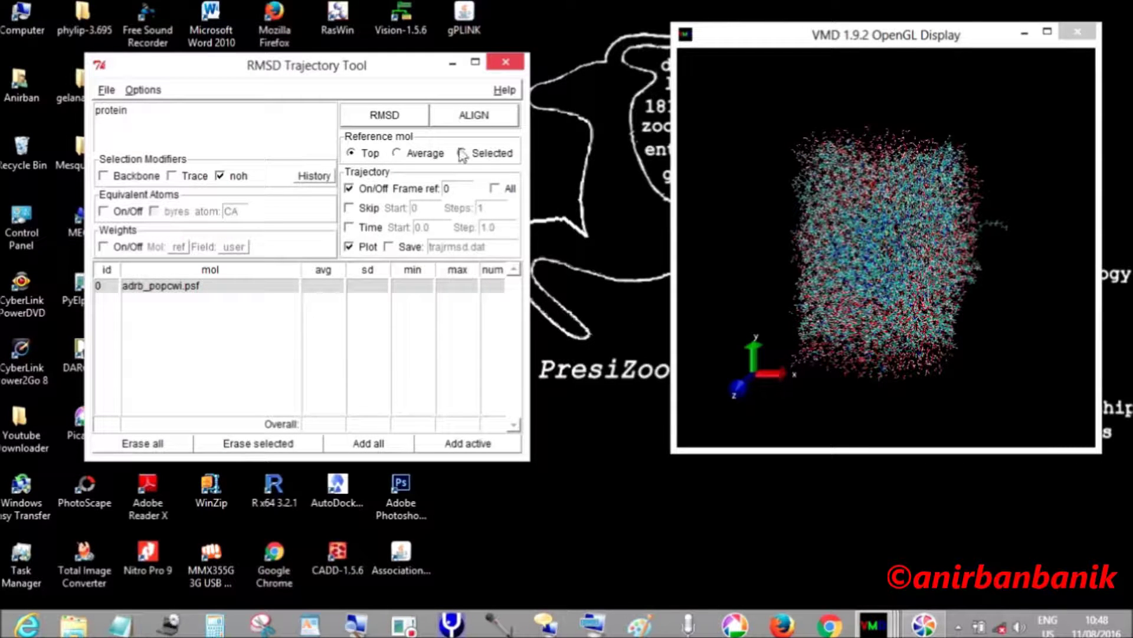
pyautogui.click(396, 119)
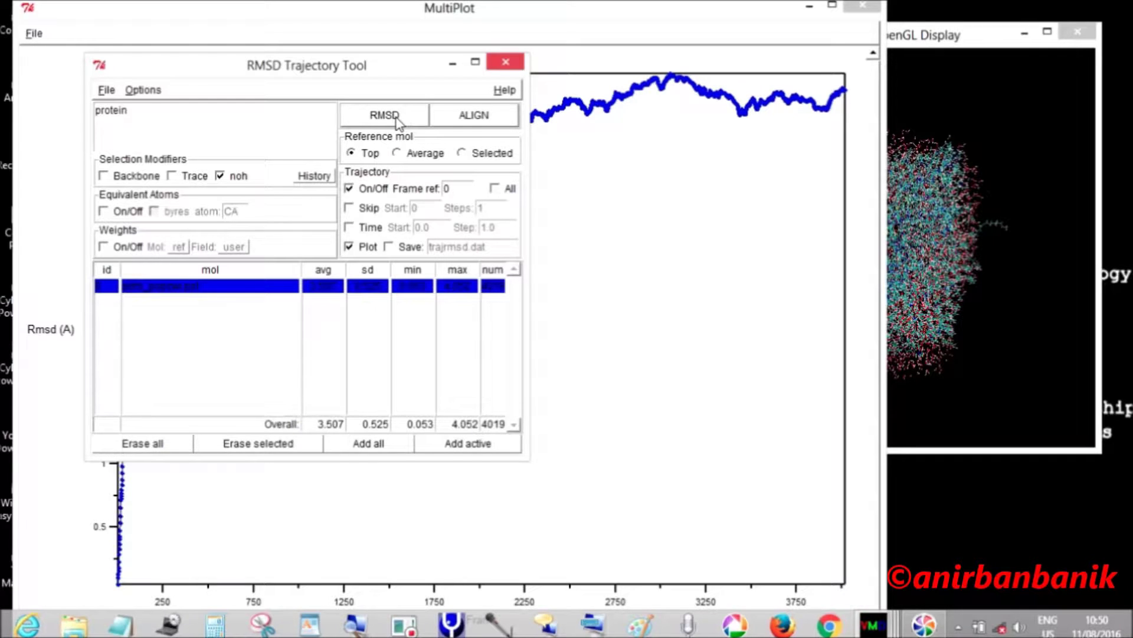
# Maximize the MultiPlot RMSD-vs-frame graph, inspect it, then close the plot.
pyautogui.click(707, 26)
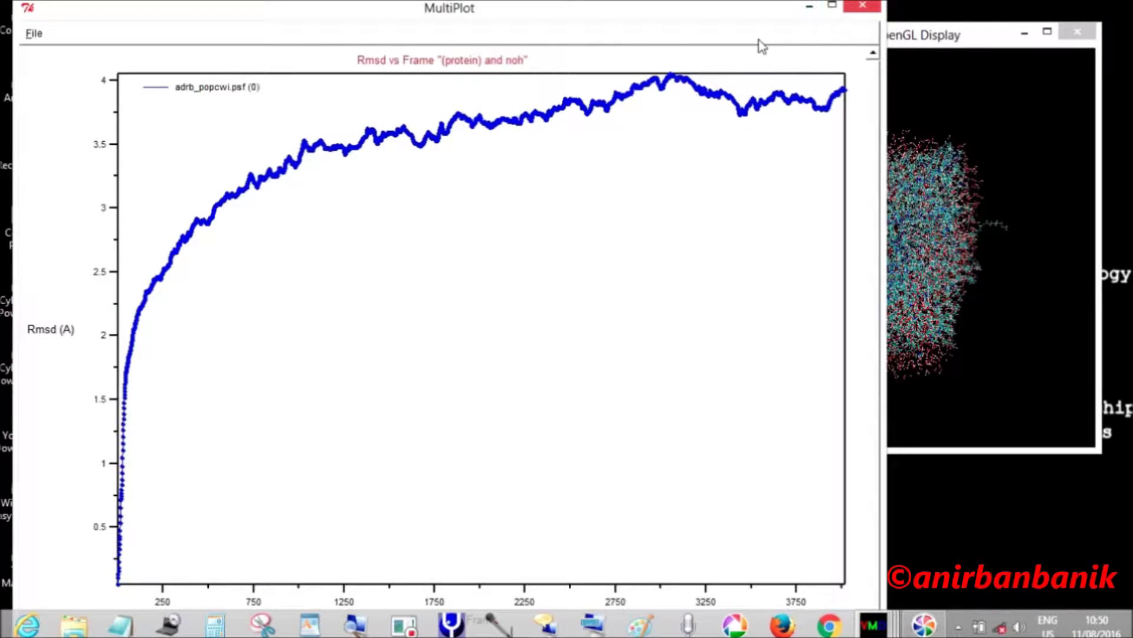
pyautogui.click(832, 5)
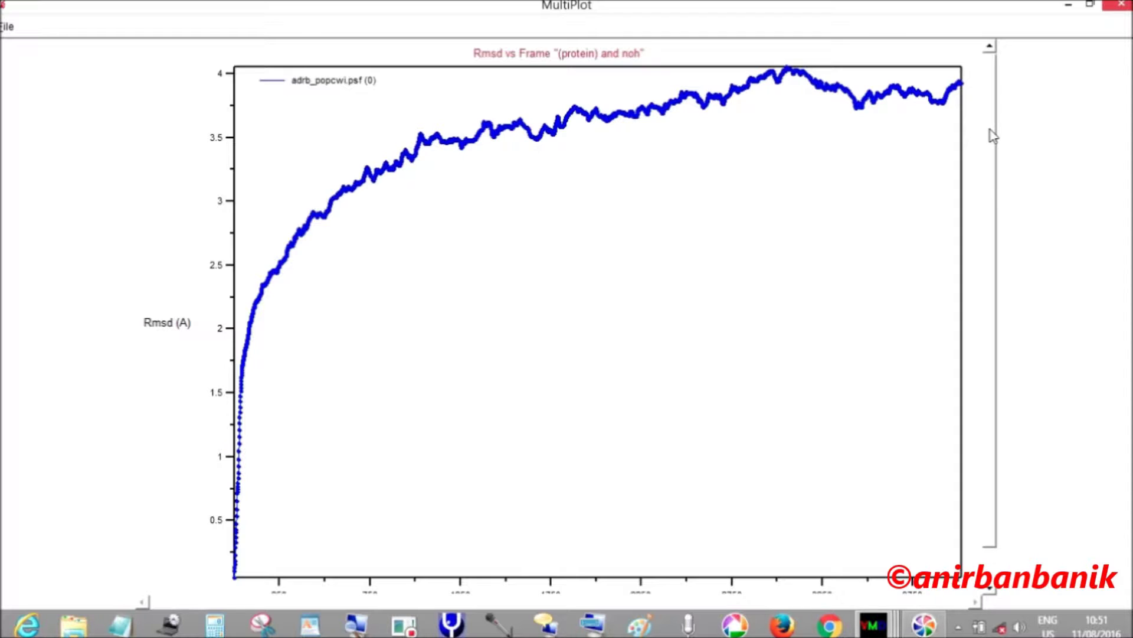
pyautogui.moveTo(995, 139)
pyautogui.mouseDown()
pyautogui.moveTo(996, 152)
pyautogui.moveTo(998, 88)
pyautogui.moveTo(991, 154)
pyautogui.mouseUp()
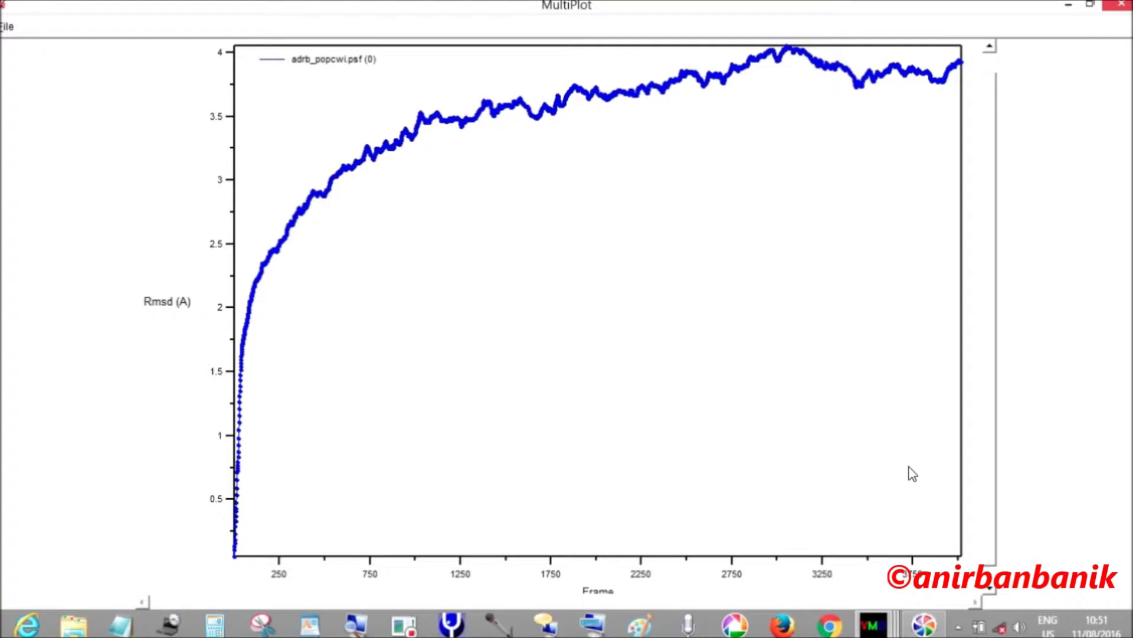
pyautogui.click(1112, 4)
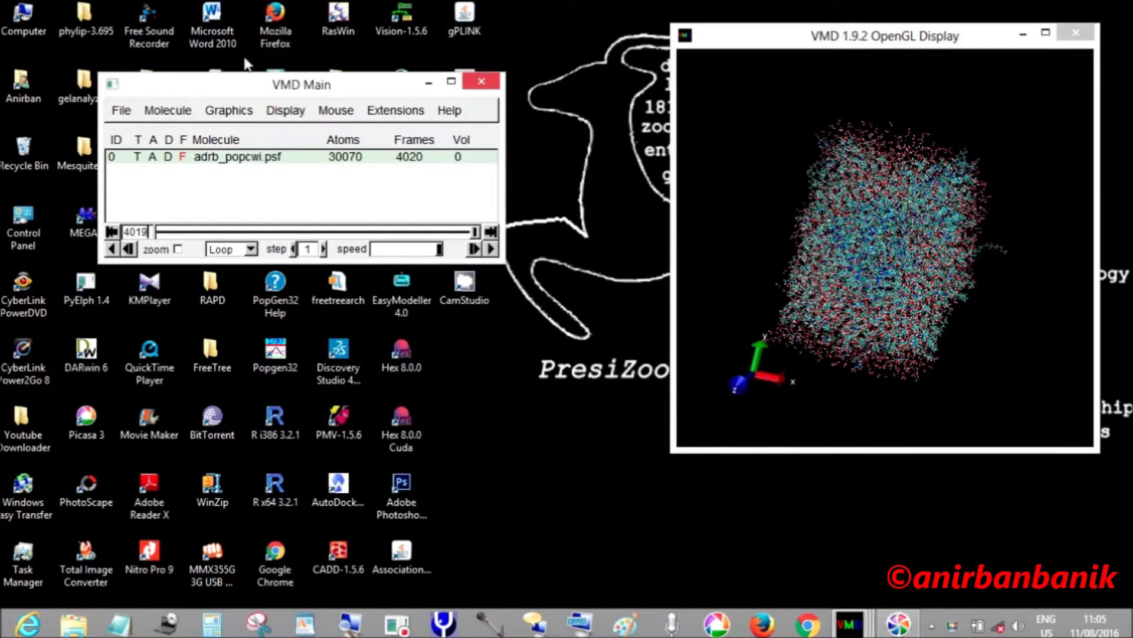
# In Graphics > Representations, change the atom selection to protein.
pyautogui.click(292, 111)
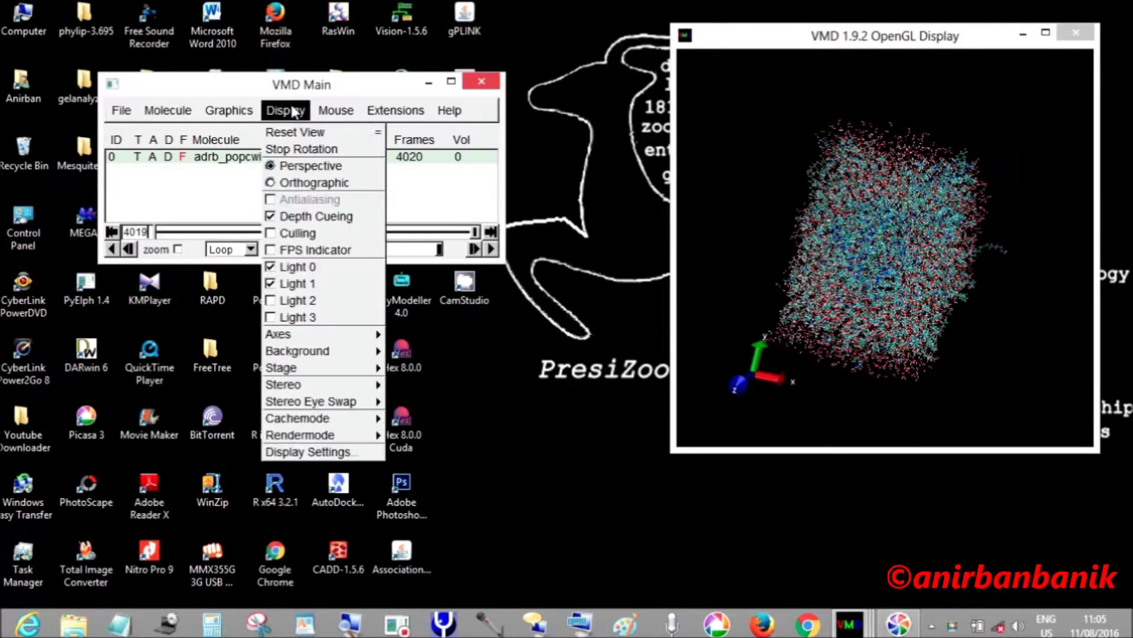
pyautogui.click(223, 126)
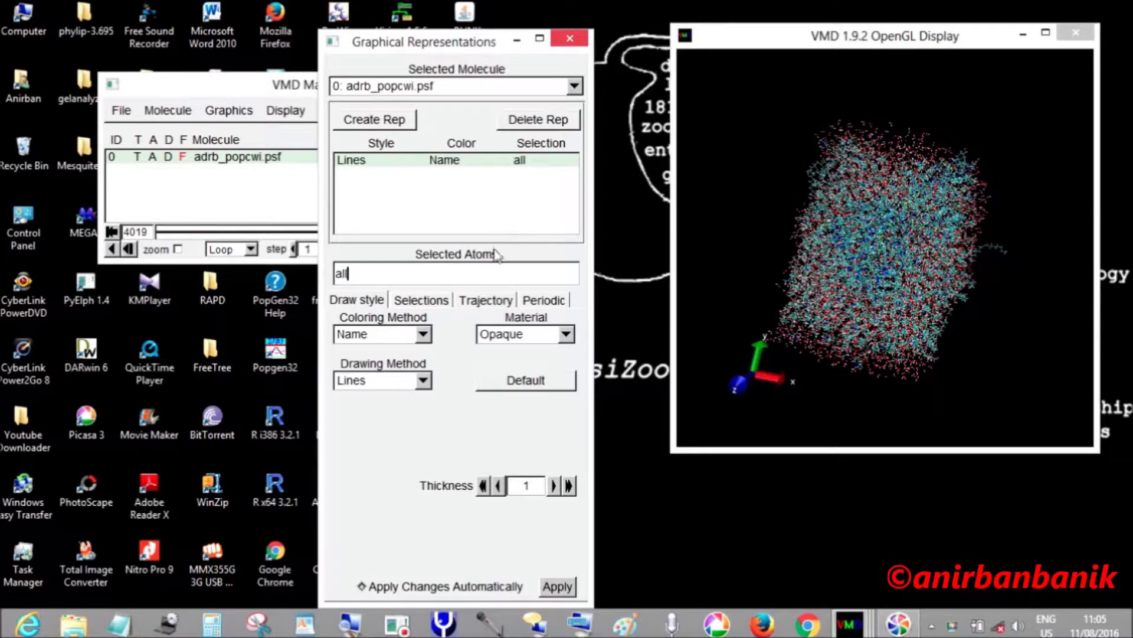
pyautogui.press('BackSpace')
pyautogui.press('BackSpace')
pyautogui.press('BackSpace')
pyautogui.write('protein')
pyautogui.press('Return')
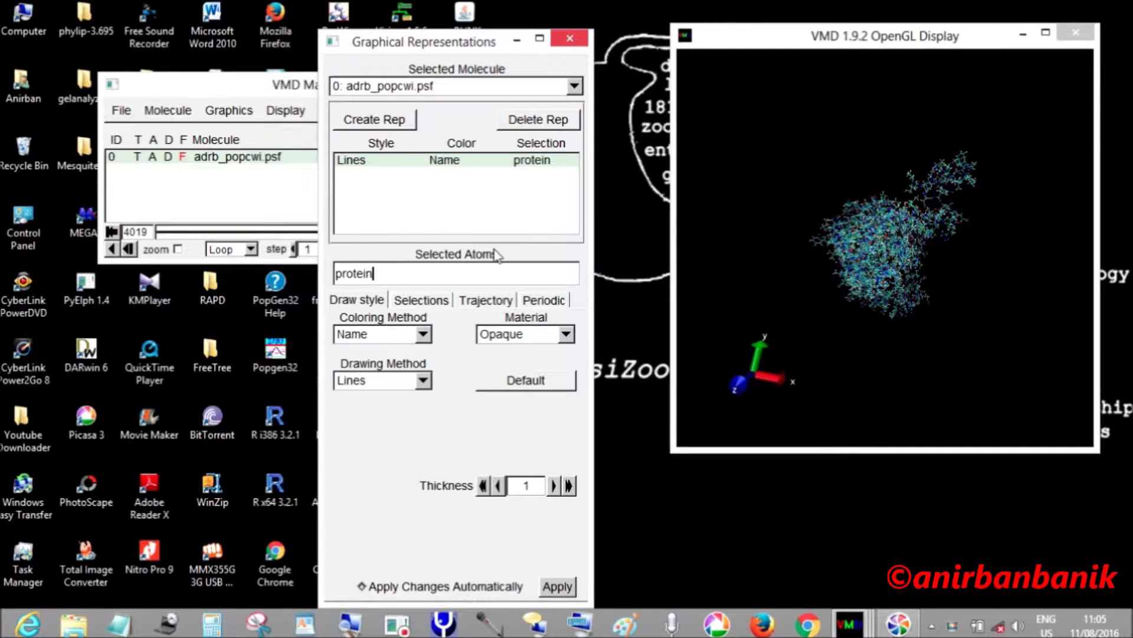
# Draw the protein as NewCartoon coloured by ColorID 1 (red).
pyautogui.click(423, 380)
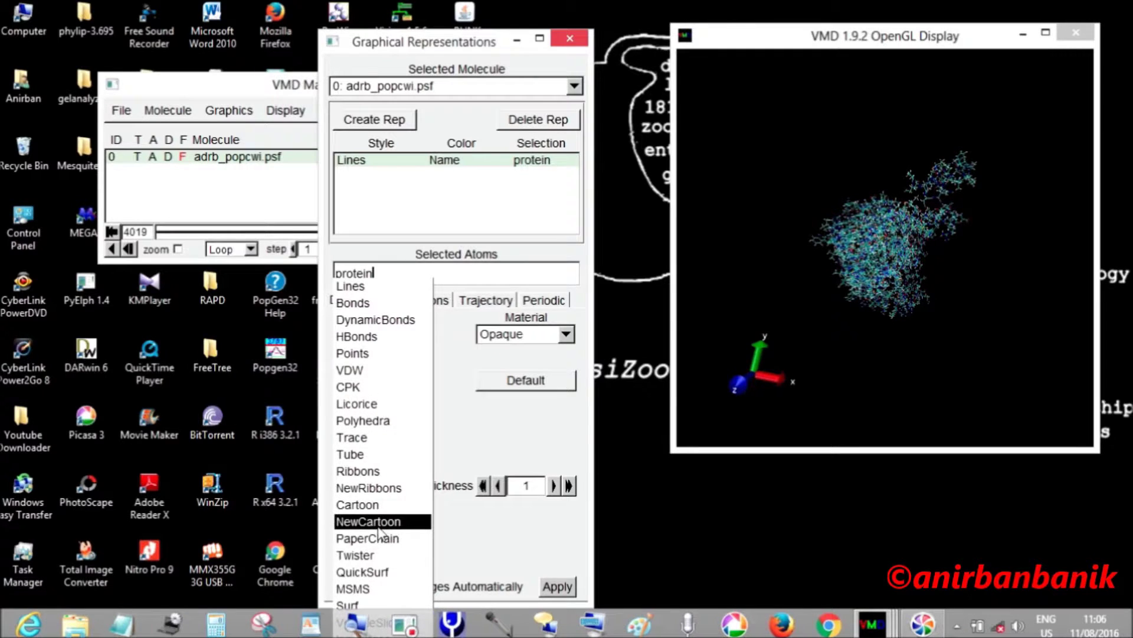
pyautogui.click(381, 530)
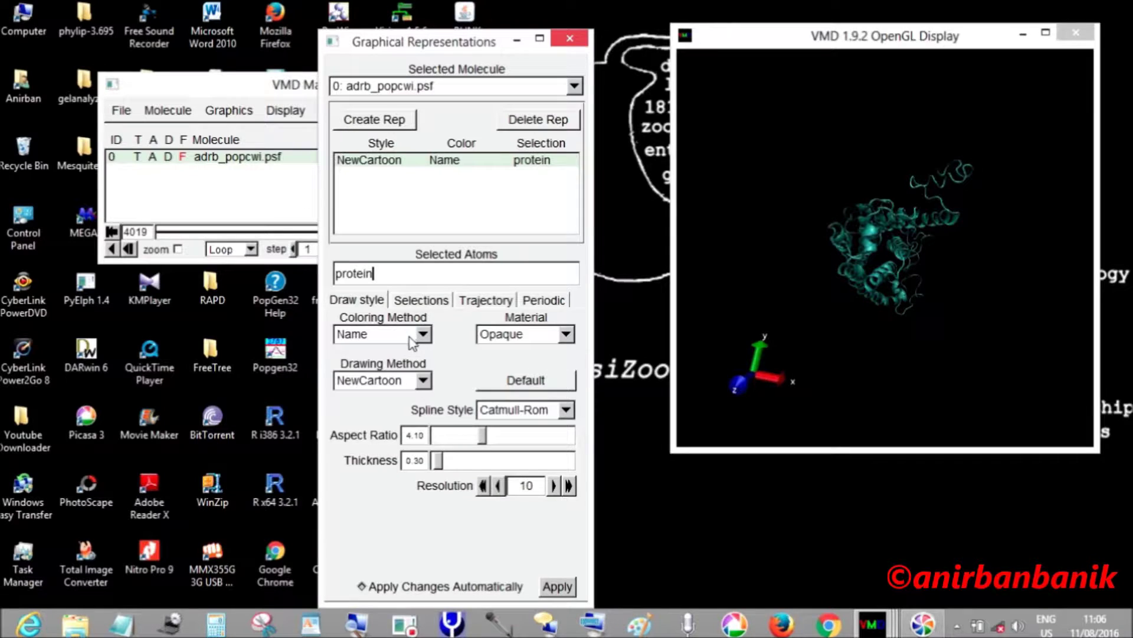
pyautogui.click(413, 338)
pyautogui.click(374, 517)
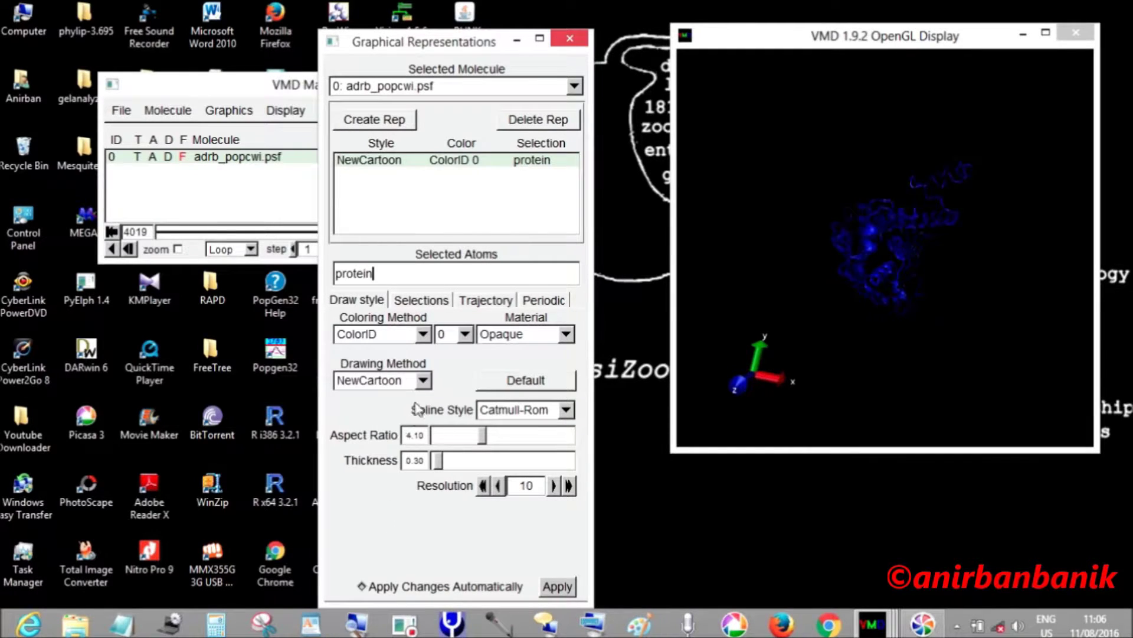
pyautogui.click(449, 341)
pyautogui.click(462, 353)
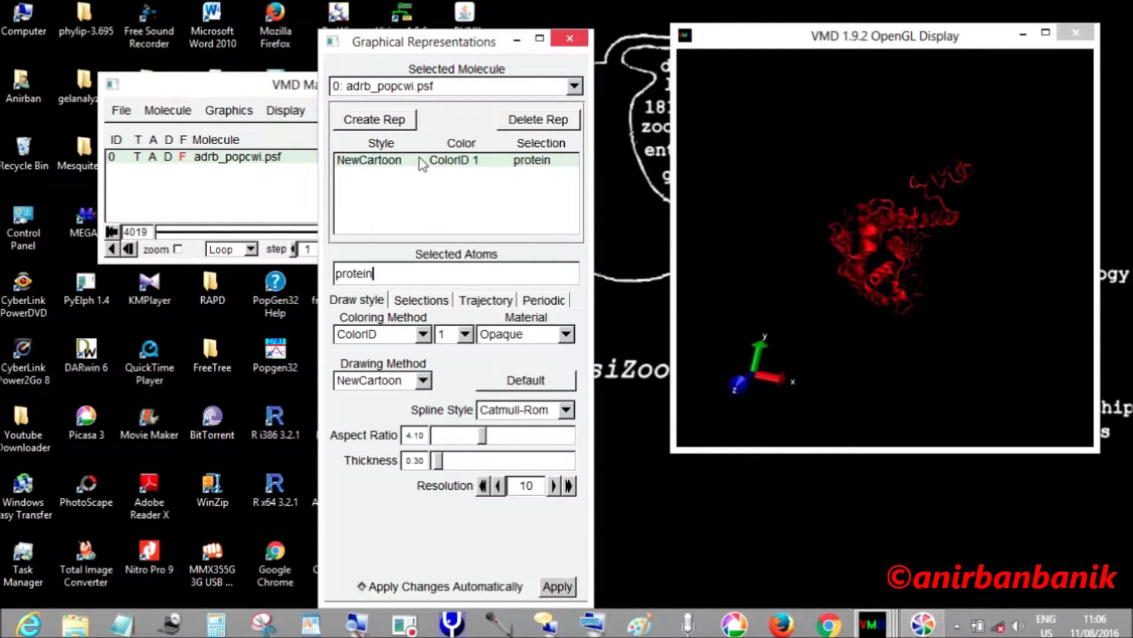
# Add a representation for resname POPC drawn as Lines in ColorID 4 (yellow).
pyautogui.click(406, 120)
pyautogui.press('BackSpace')
pyautogui.press('BackSpace')
pyautogui.press('BackSpace')
pyautogui.press('BackSpace')
pyautogui.press('BackSpace')
pyautogui.press('BackSpace')
pyautogui.press('BackSpace')
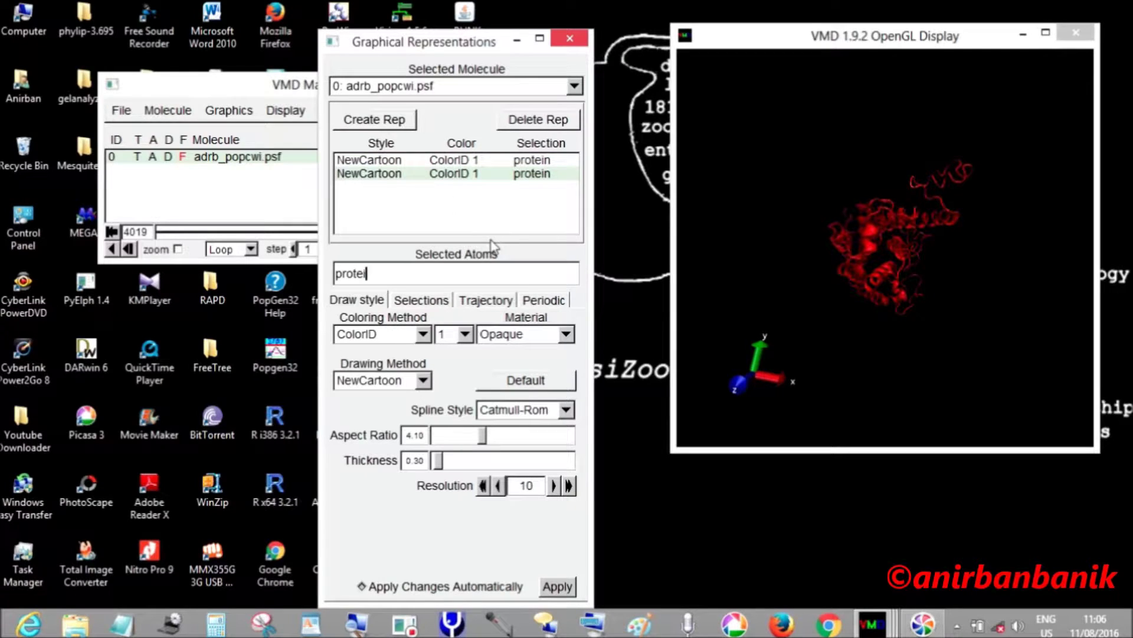
pyautogui.write('resname POPC')
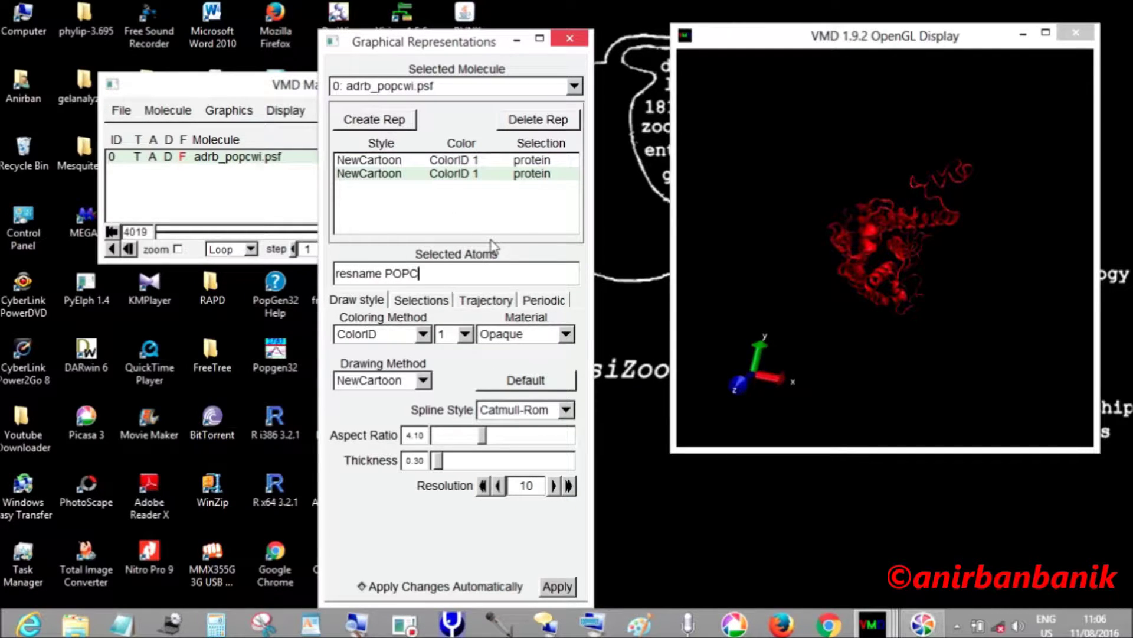
pyautogui.press('Return')
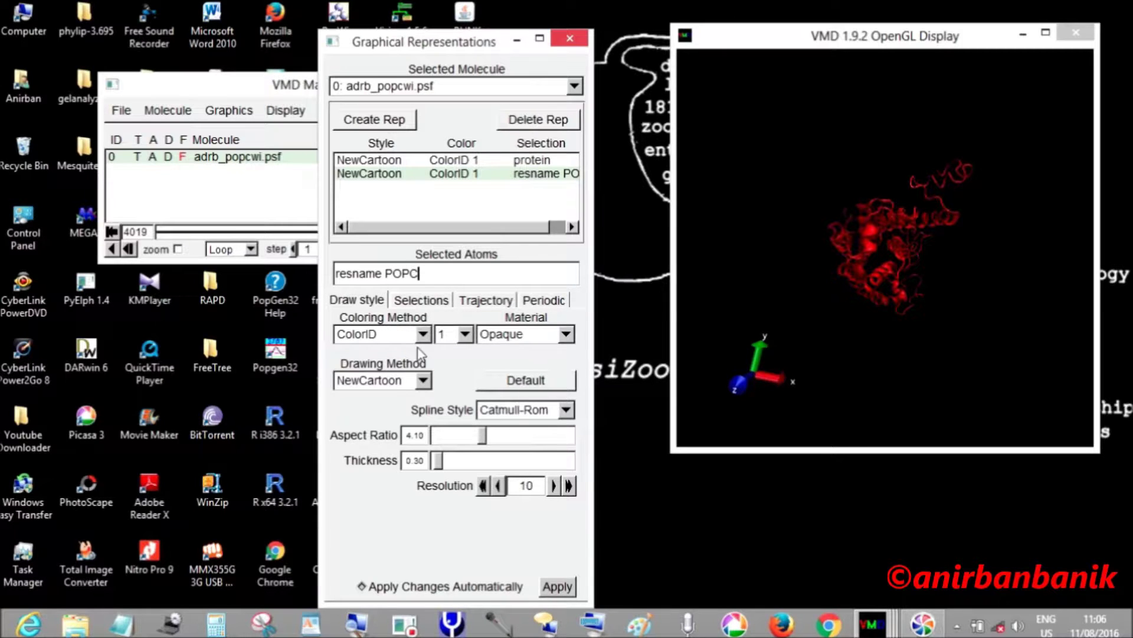
pyautogui.click(390, 382)
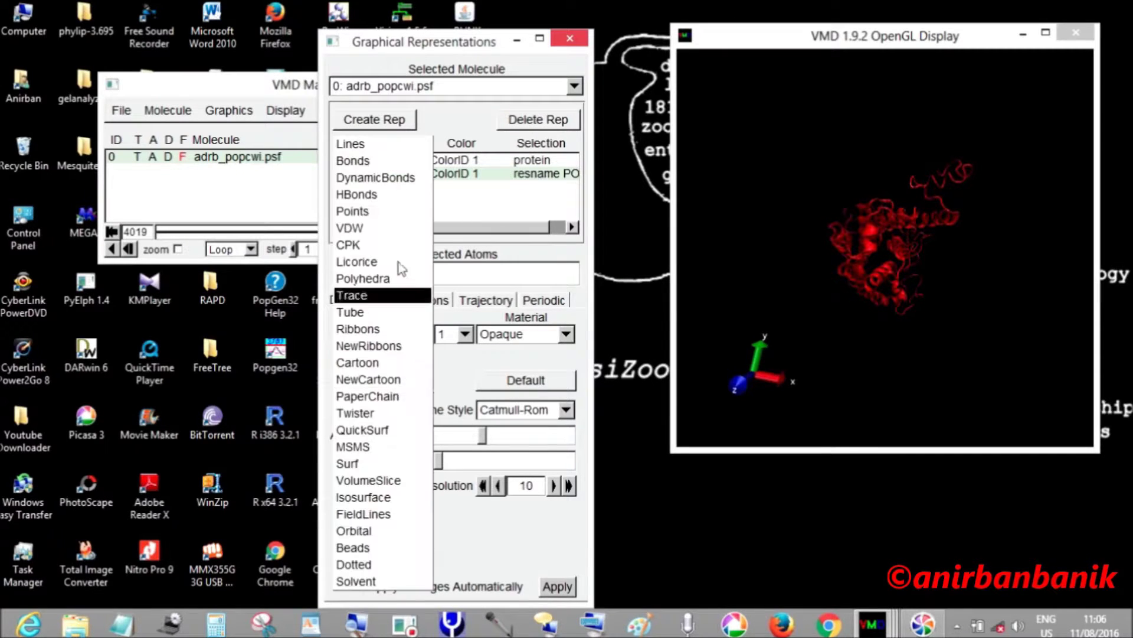
pyautogui.click(401, 144)
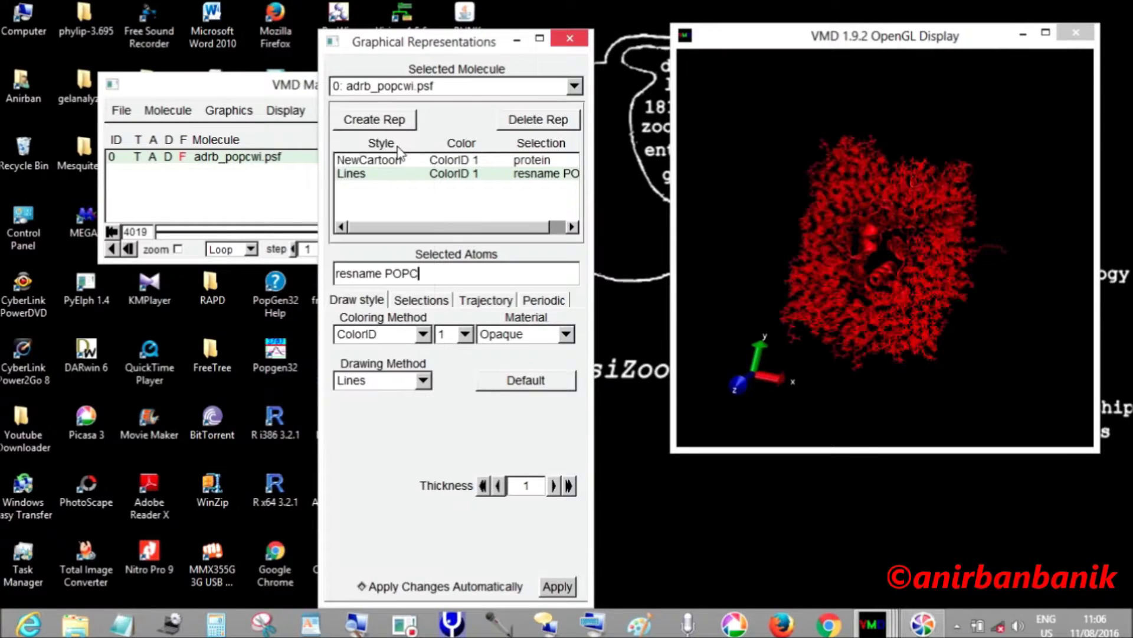
pyautogui.click(444, 337)
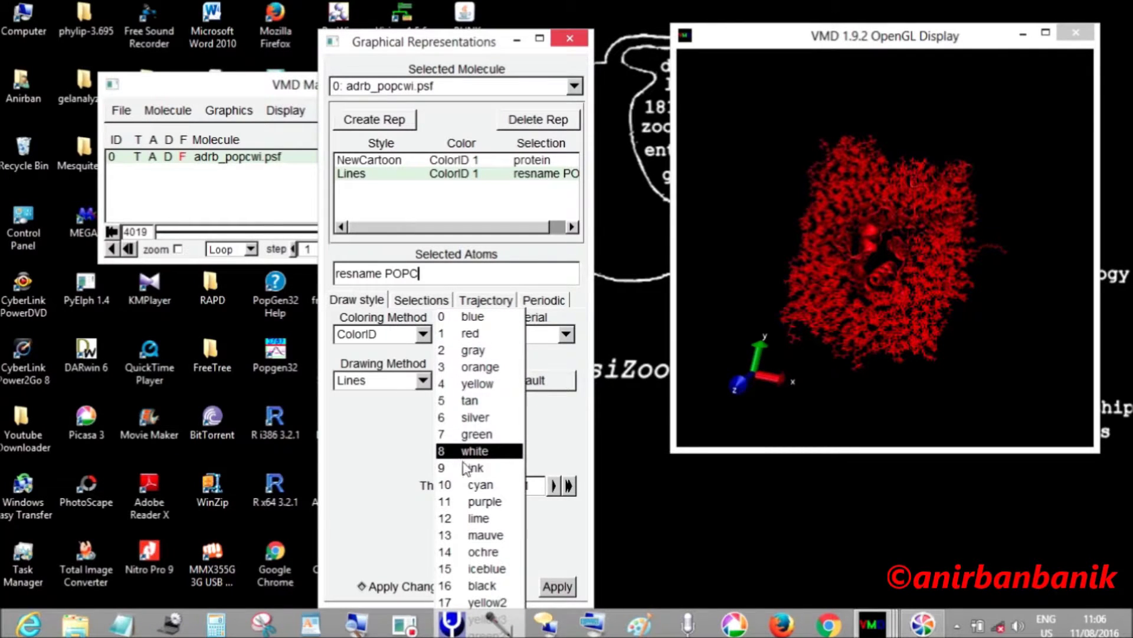
pyautogui.click(474, 391)
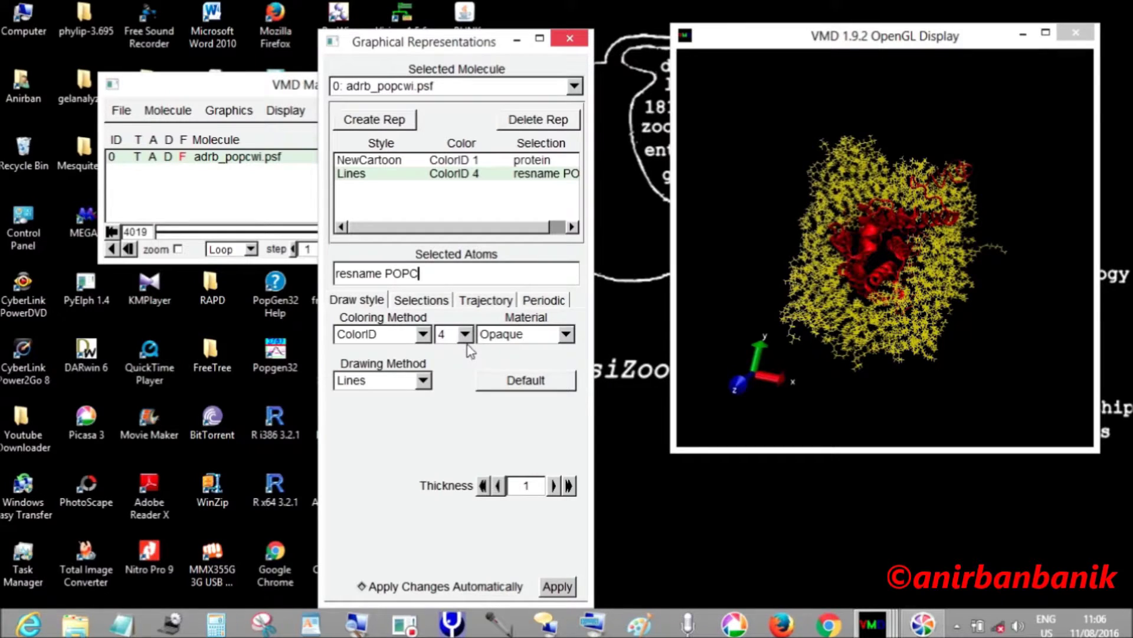
# Add a water representation coloured ColorID 10 (cyan) and apply the changes.
pyautogui.click(412, 123)
pyautogui.press('BackSpace')
pyautogui.press('BackSpace')
pyautogui.press('BackSpace')
pyautogui.press('BackSpace')
pyautogui.press('BackSpace')
pyautogui.press('BackSpace')
pyautogui.press('BackSpace')
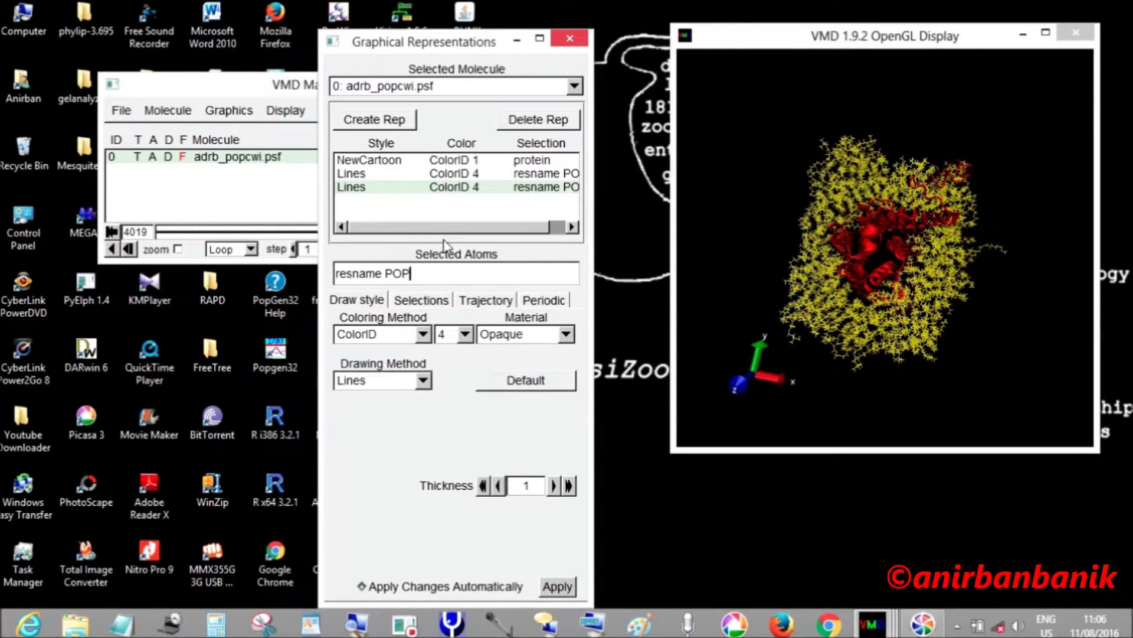
pyautogui.press('BackSpace')
pyautogui.press('BackSpace')
pyautogui.press('BackSpace')
pyautogui.press('BackSpace')
pyautogui.press('BackSpace')
pyautogui.write('water')
pyautogui.press('Return')
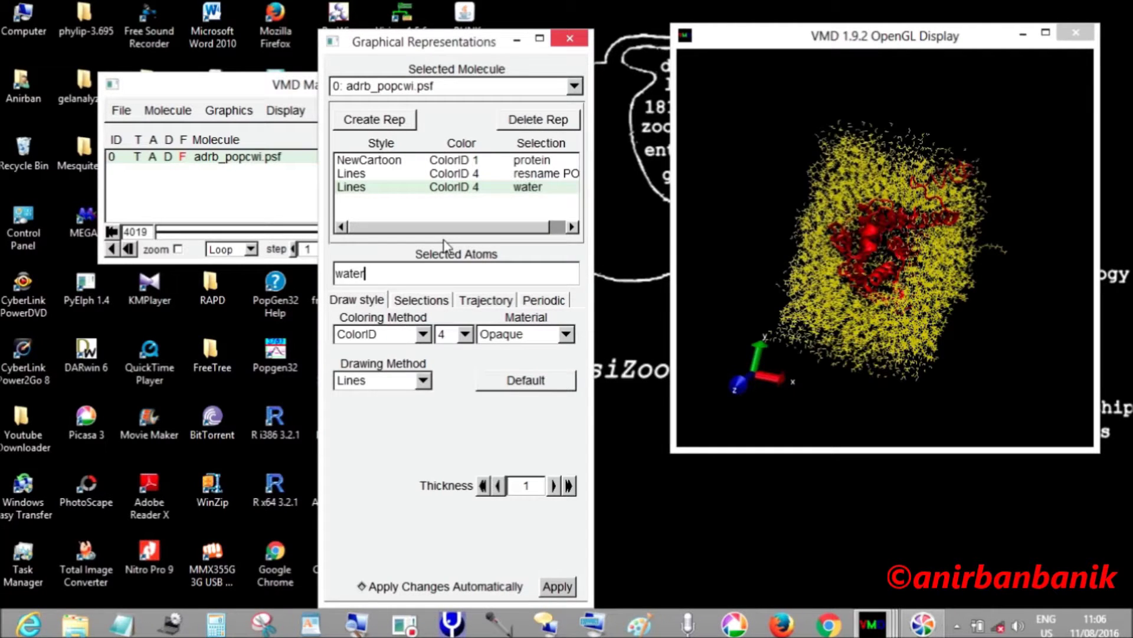
pyautogui.click(449, 334)
pyautogui.click(451, 438)
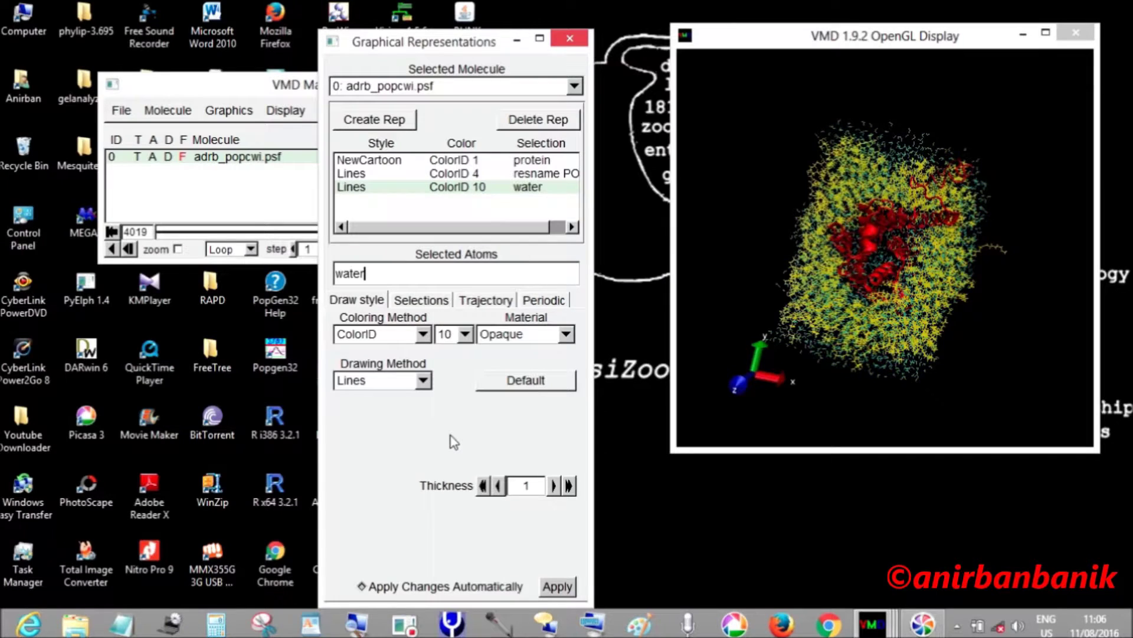
pyautogui.click(555, 591)
# Close the representations editor, rotate and zoom the view, play the trajectory forward, and maximize OpenGL Display.
pyautogui.click(570, 39)
pyautogui.moveTo(751, 45); pyautogui.dragTo(673, 49)
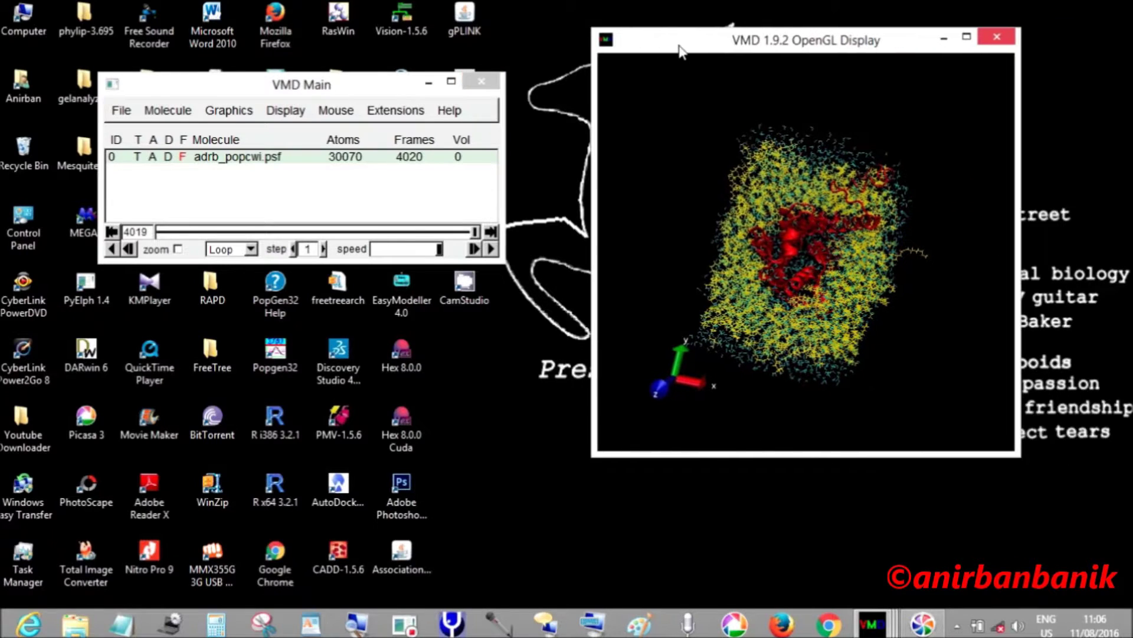
pyautogui.moveTo(793, 401); pyautogui.dragTo(792, 333)
pyautogui.scroll(2, 792, 331)
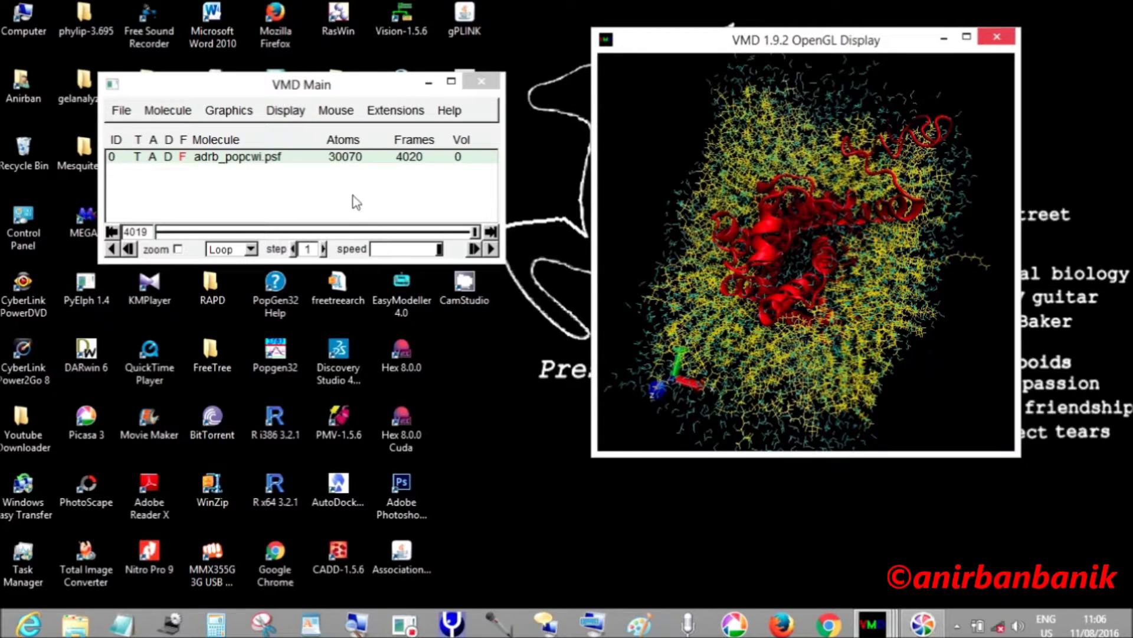
pyautogui.click(492, 249)
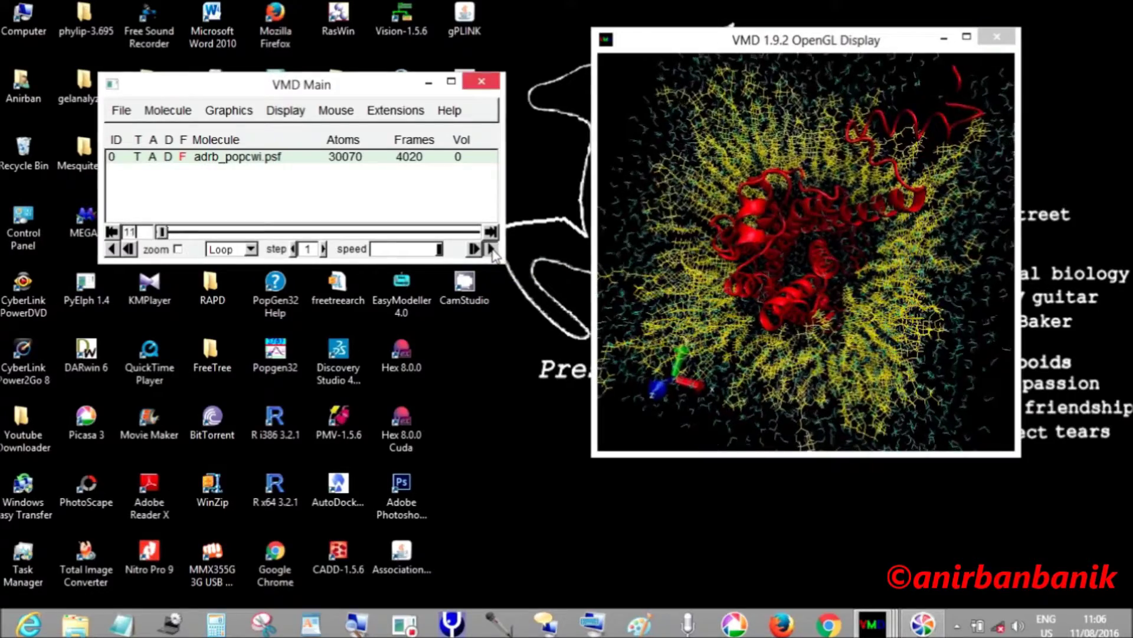
pyautogui.click(966, 37)
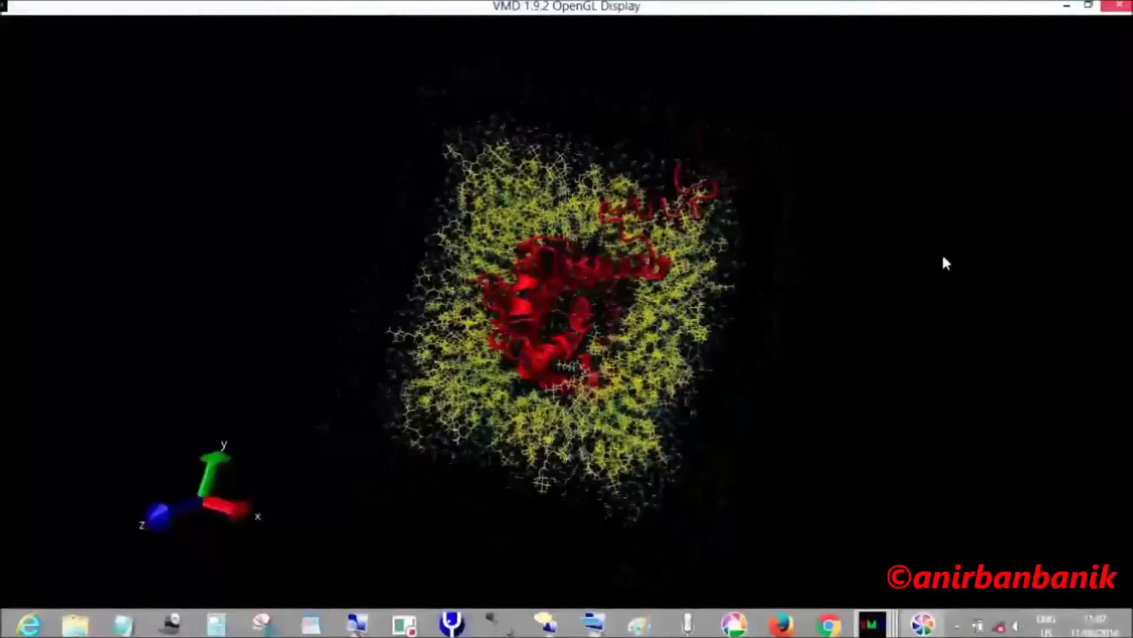
pyautogui.moveTo(558, 490); pyautogui.dragTo(605, 344)
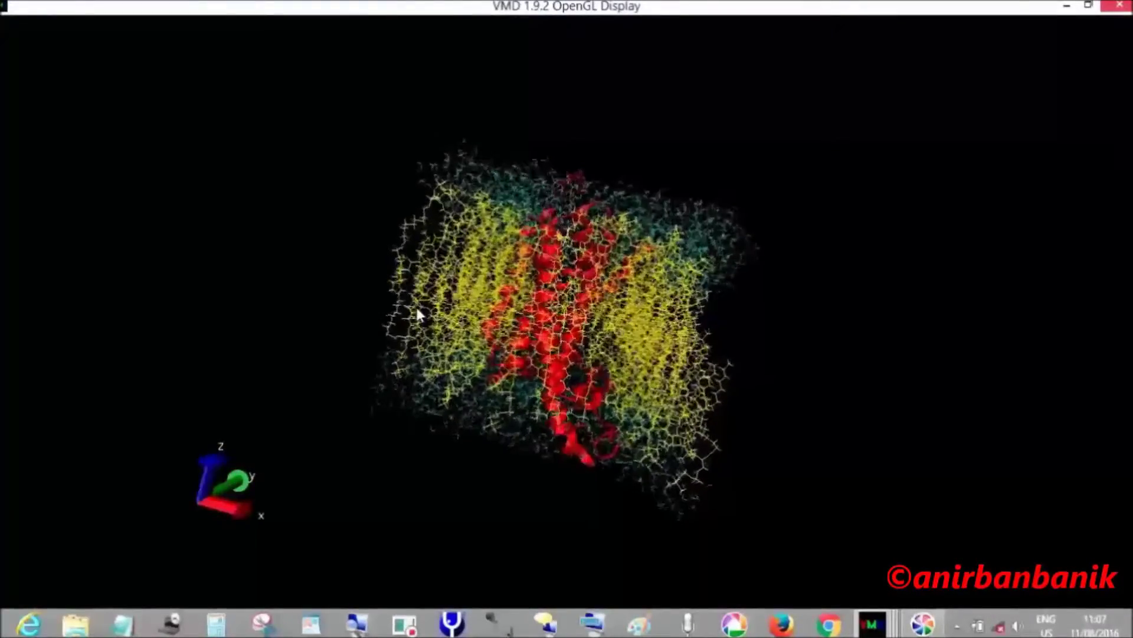
pyautogui.moveTo(416, 305); pyautogui.dragTo(559, 351)
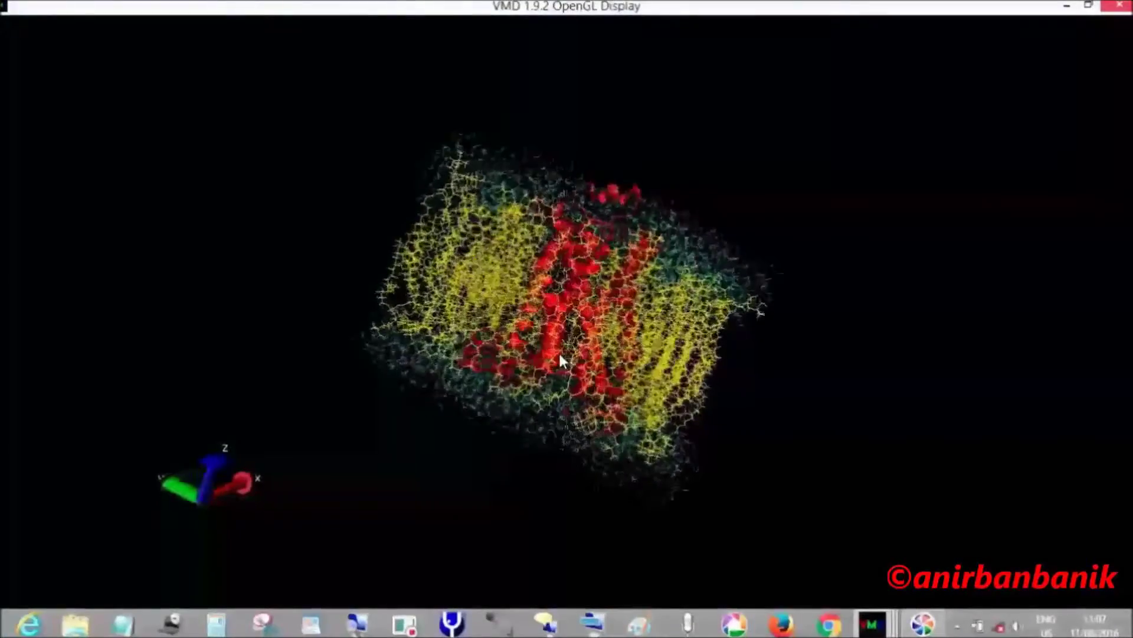
pyautogui.scroll(10, 558, 351)
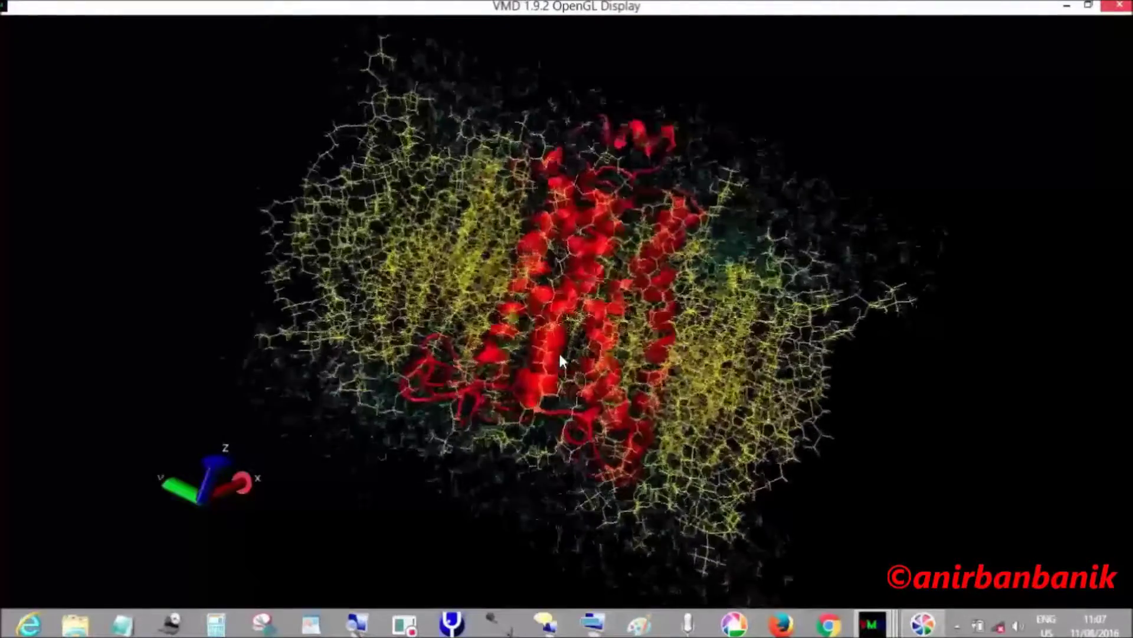
pyautogui.scroll(-5, 558, 350)
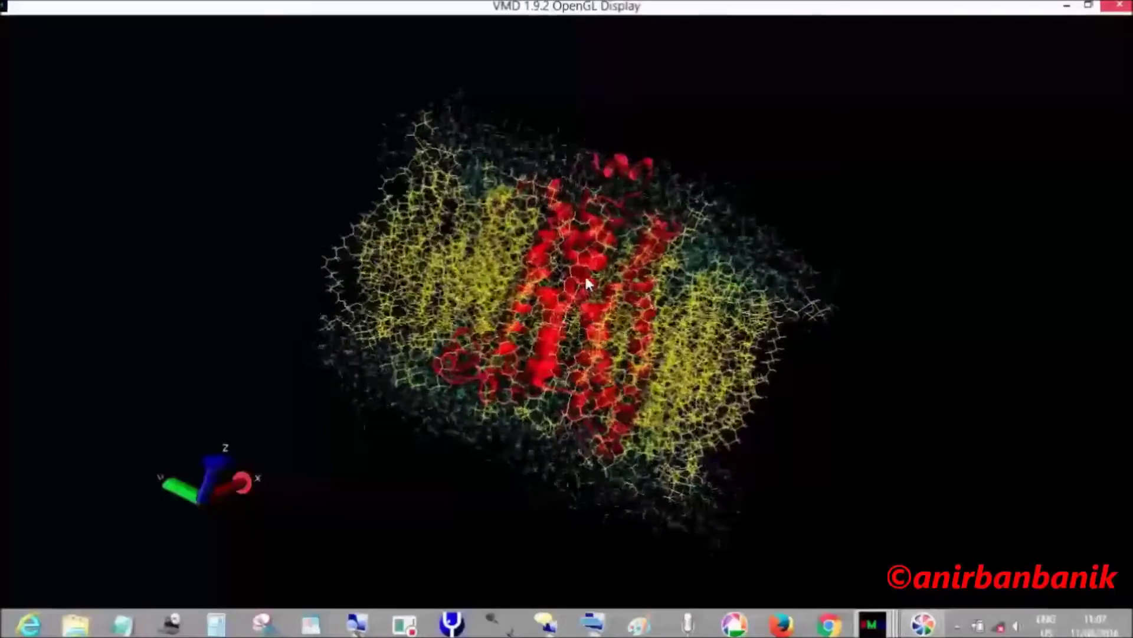
pyautogui.moveTo(584, 274); pyautogui.dragTo(580, 281)
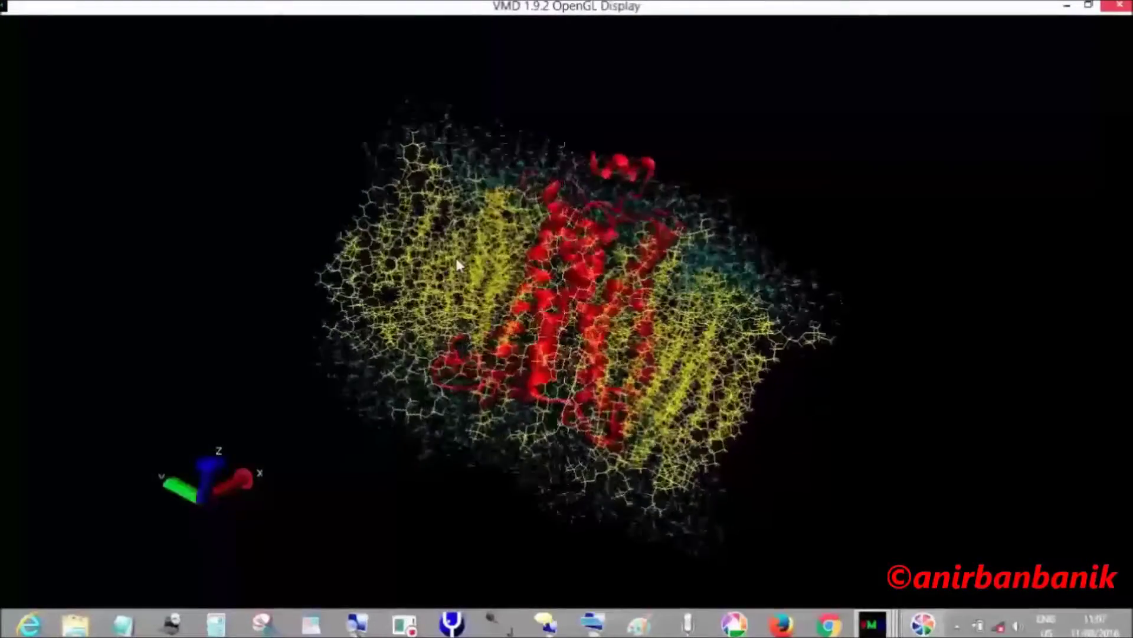
pyautogui.moveTo(403, 238); pyautogui.dragTo(569, 310)
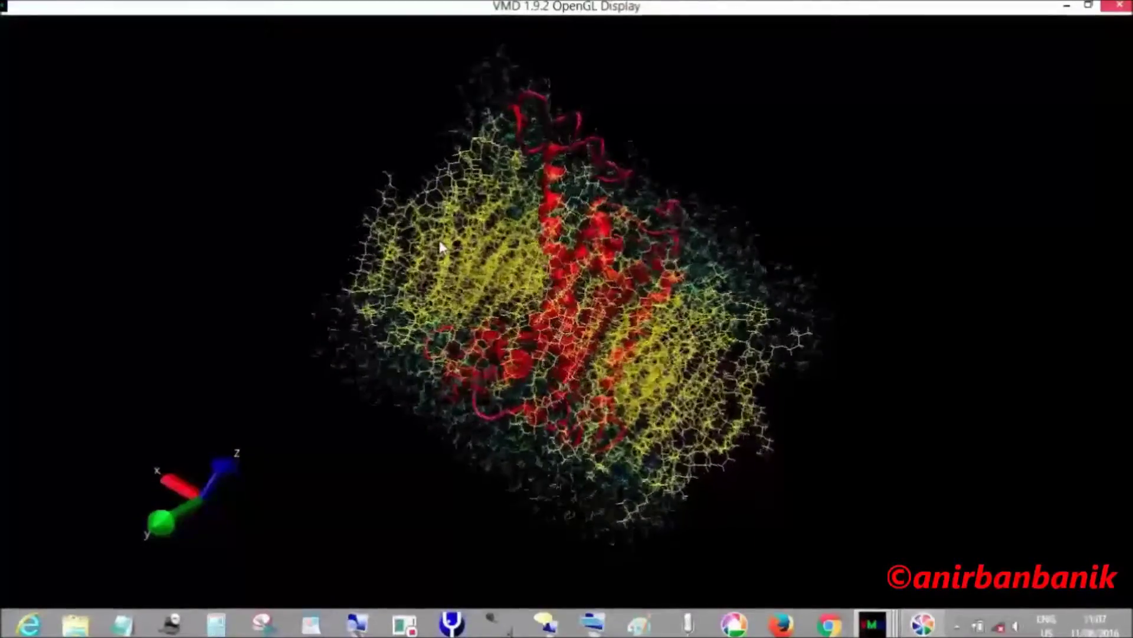
pyautogui.moveTo(438, 237); pyautogui.dragTo(578, 340)
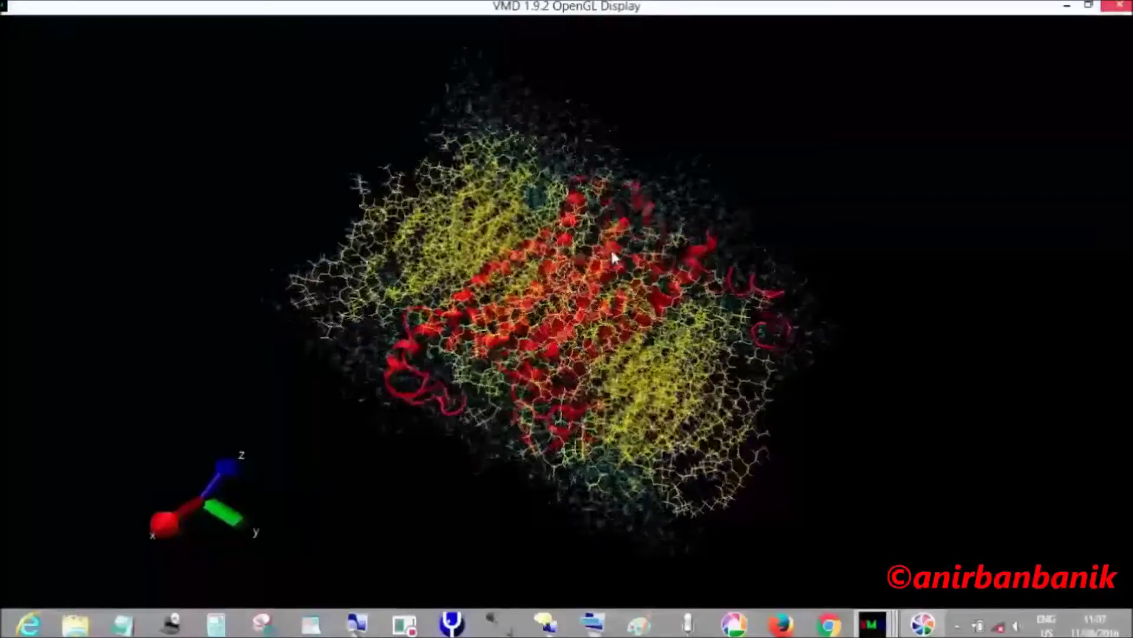
pyautogui.moveTo(614, 257); pyautogui.dragTo(599, 272)
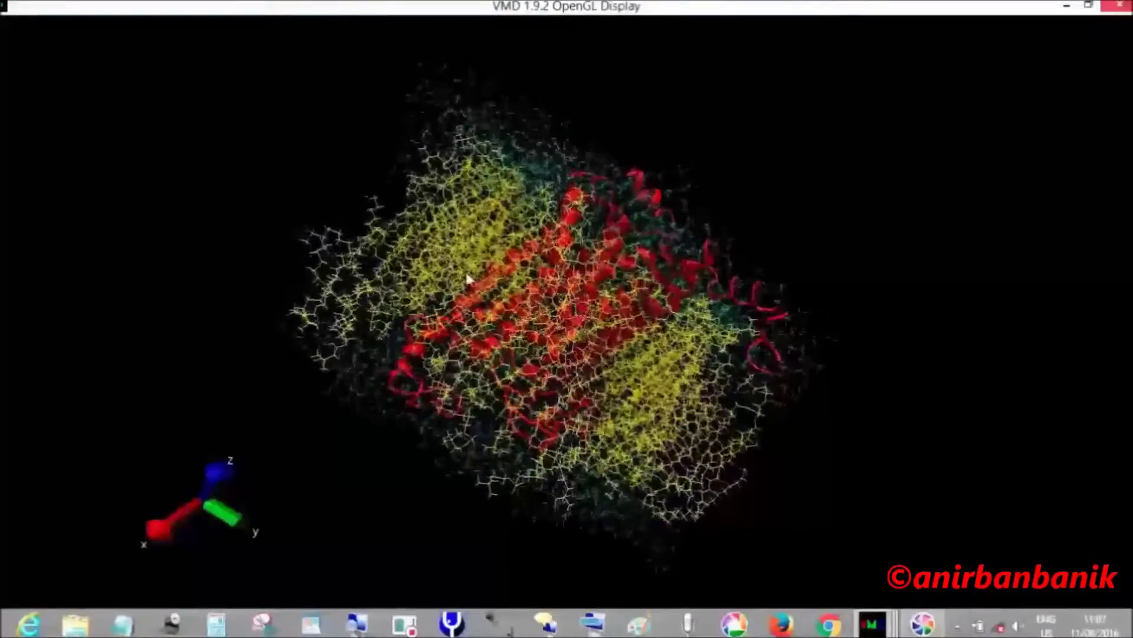
pyautogui.moveTo(428, 251); pyautogui.dragTo(599, 315)
pyautogui.moveTo(533, 292); pyautogui.dragTo(483, 290)
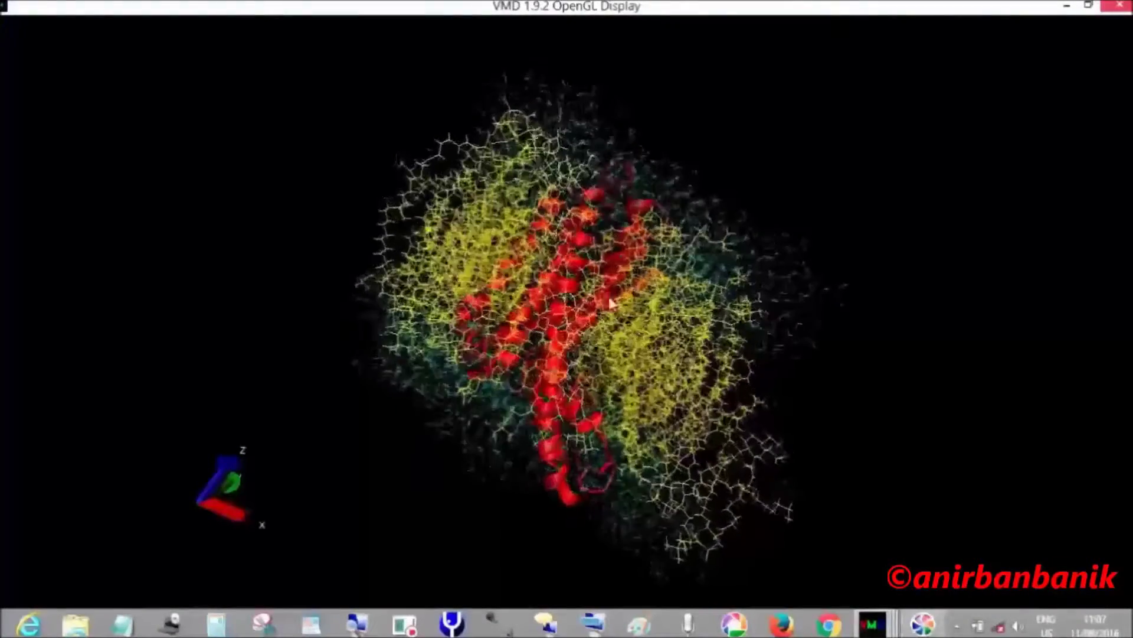
pyautogui.moveTo(676, 229); pyautogui.dragTo(562, 366)
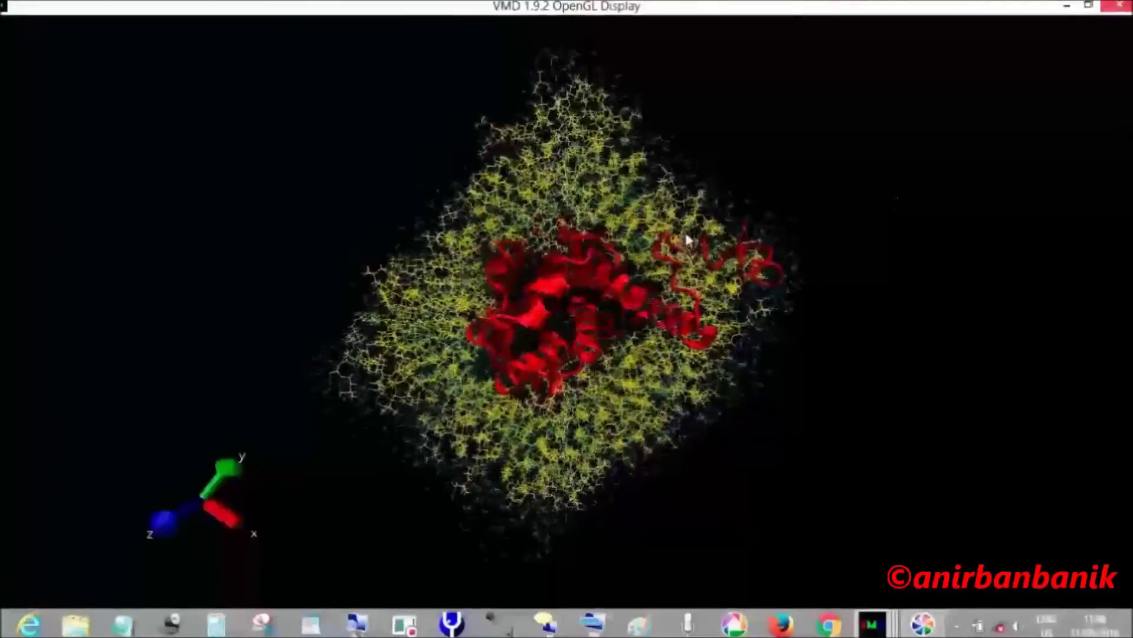
pyautogui.moveTo(692, 214); pyautogui.dragTo(451, 405)
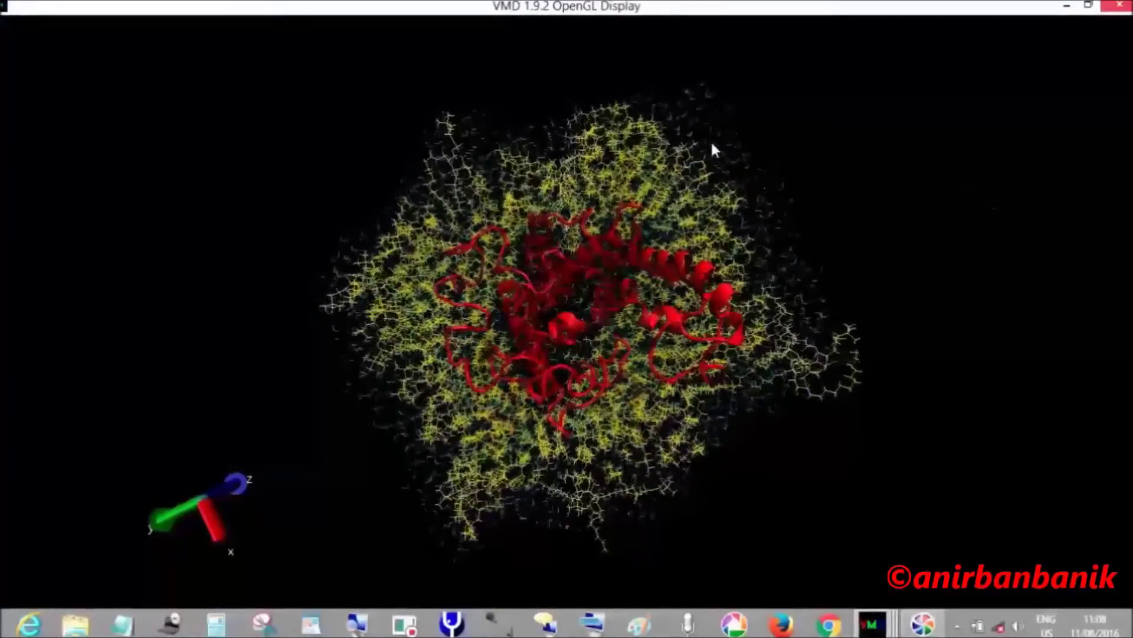
pyautogui.moveTo(702, 136); pyautogui.dragTo(748, 283)
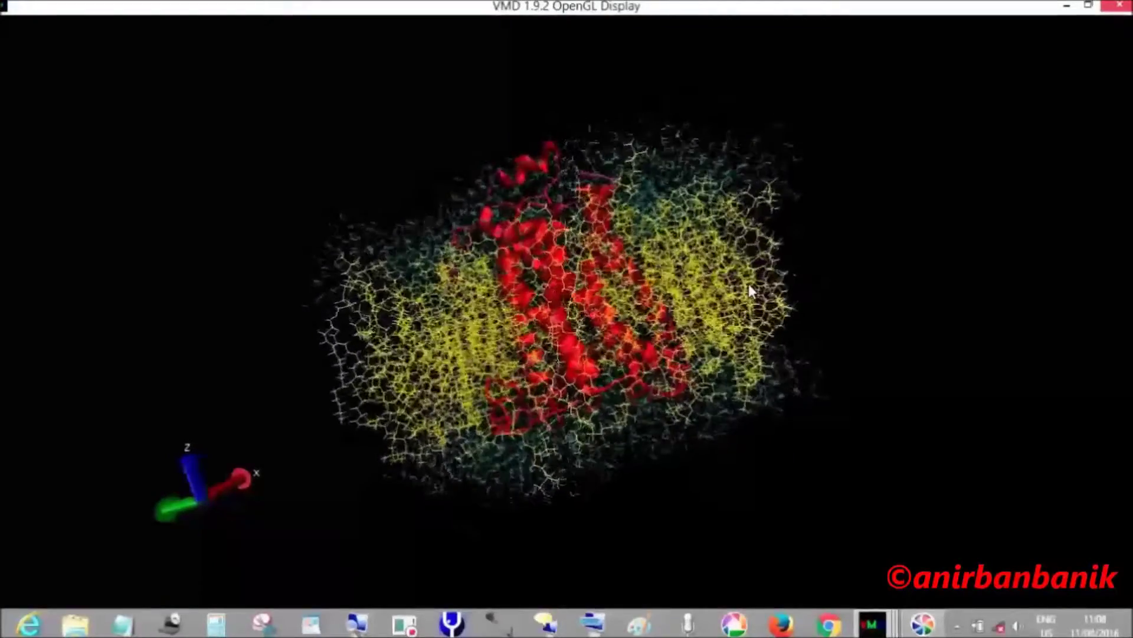
pyautogui.scroll(3, 874, 246)
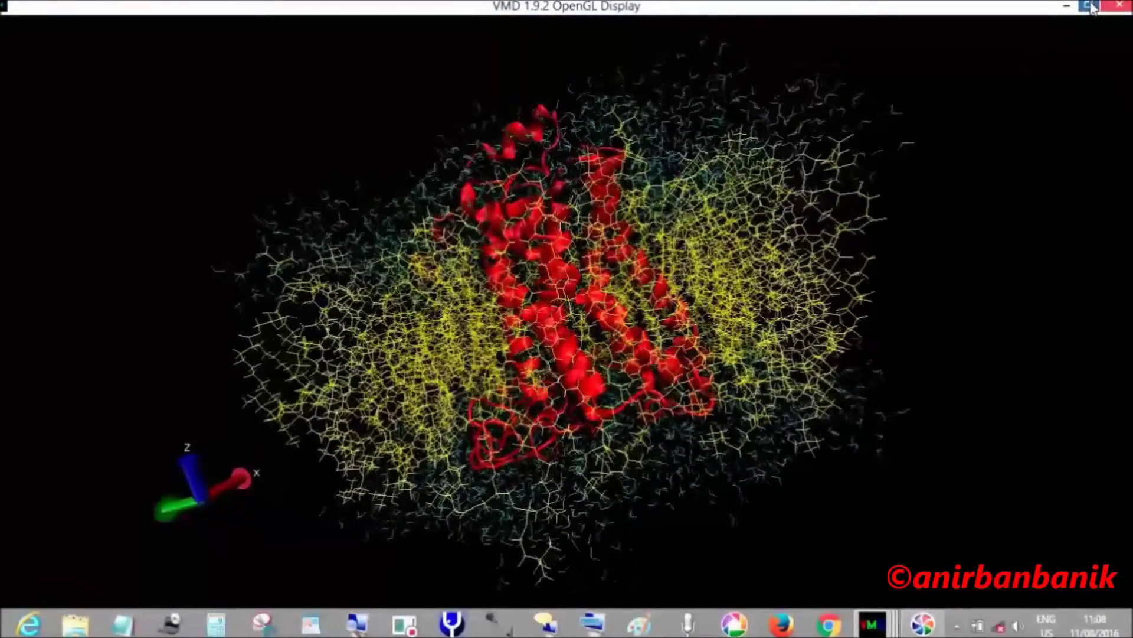
# Restore the OpenGL Display from full screen beside VMD Main and rotate the membrane system to a top-down view.
pyautogui.click(1089, 5)
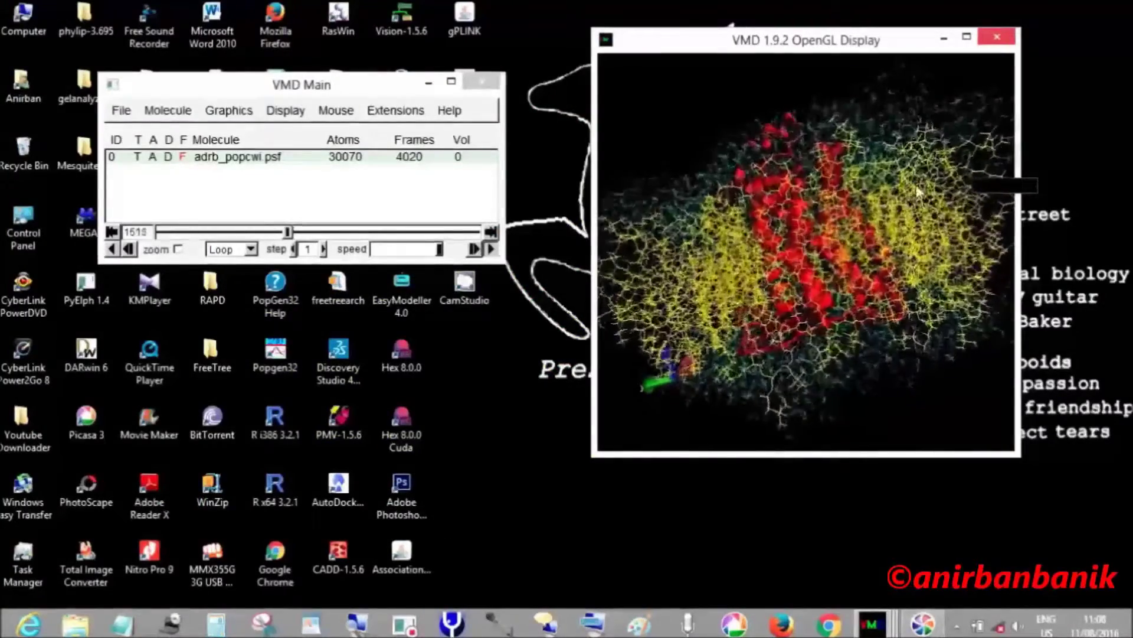
pyautogui.scroll(4, 945, 222)
pyautogui.scroll(-5, 944, 220)
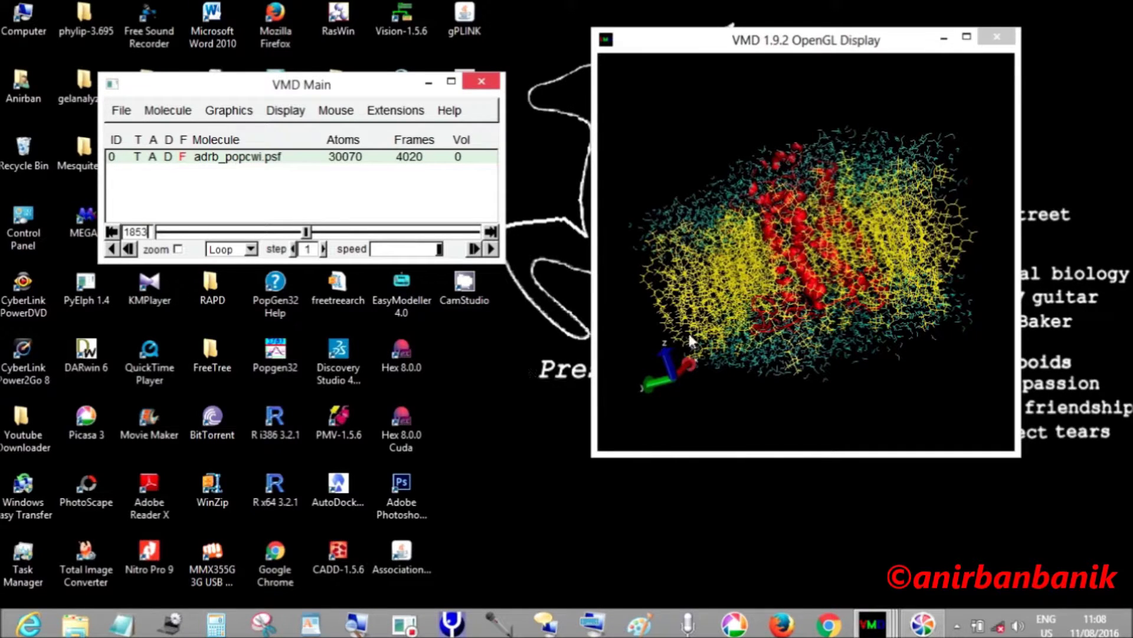
pyautogui.moveTo(823, 220); pyautogui.dragTo(836, 381)
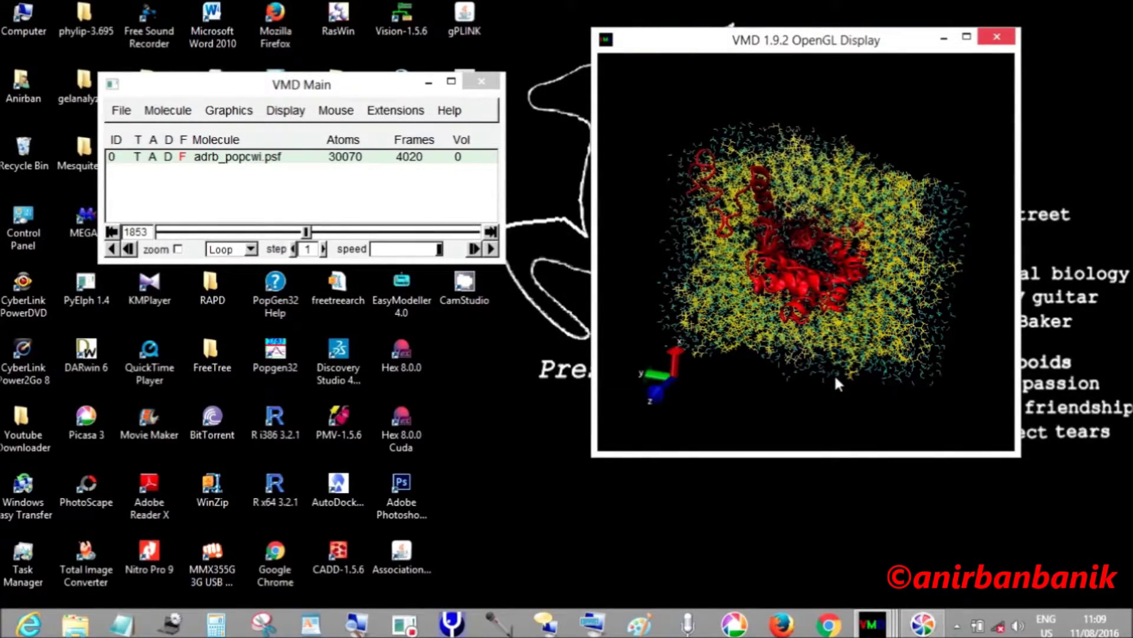